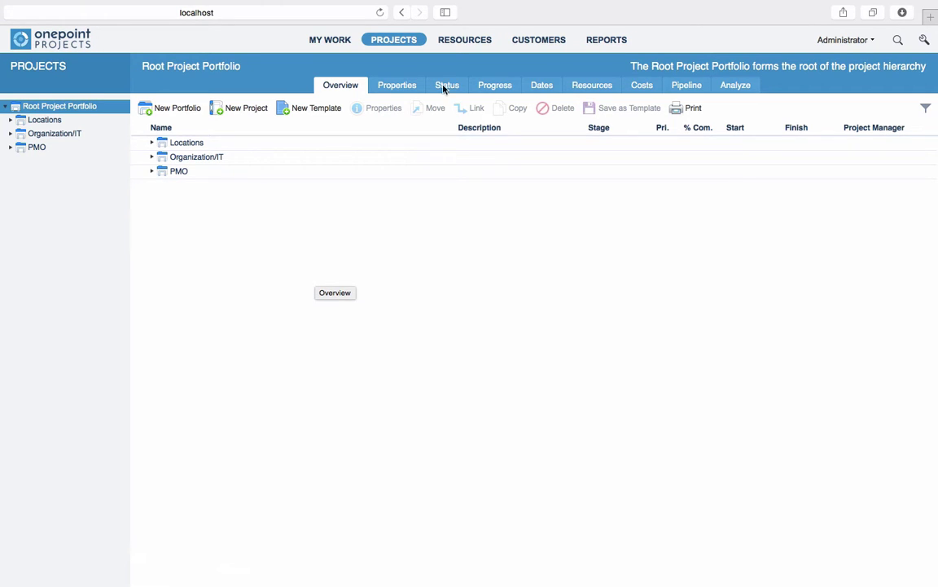
# Step: In Resources, expand the Onepoint/External, Organization/IT and PMO pools and select PMO
pyautogui.click(461, 39)
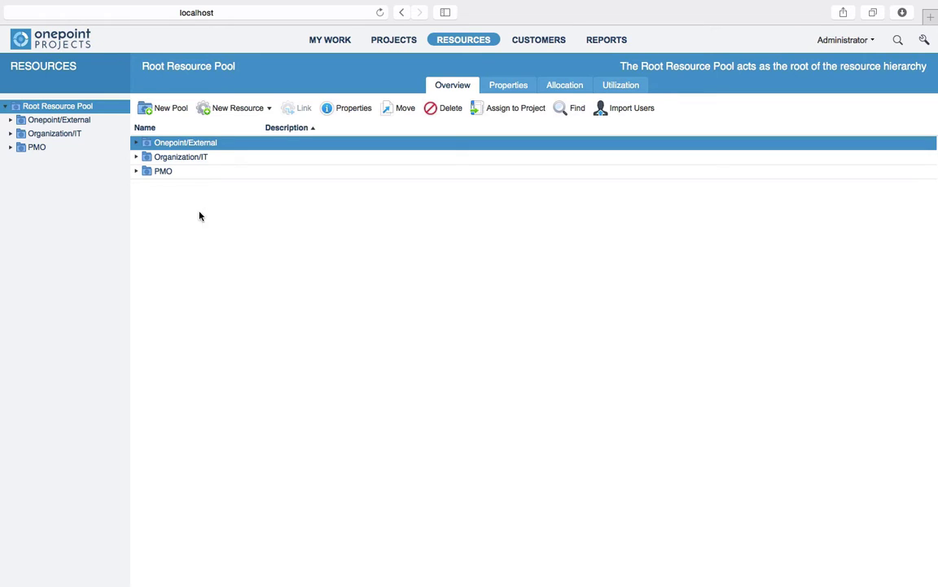
pyautogui.click(22, 122)
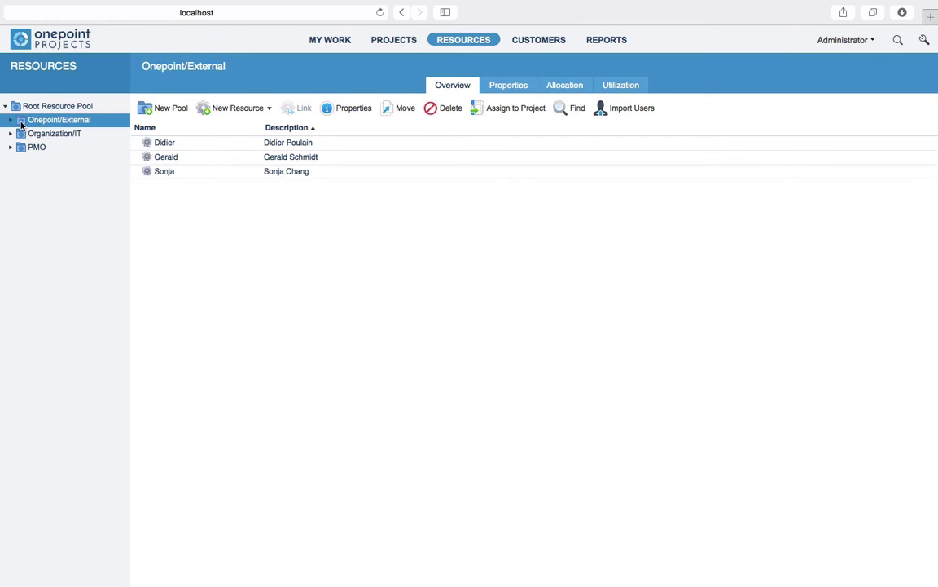
pyautogui.click(11, 120)
pyautogui.click(18, 176)
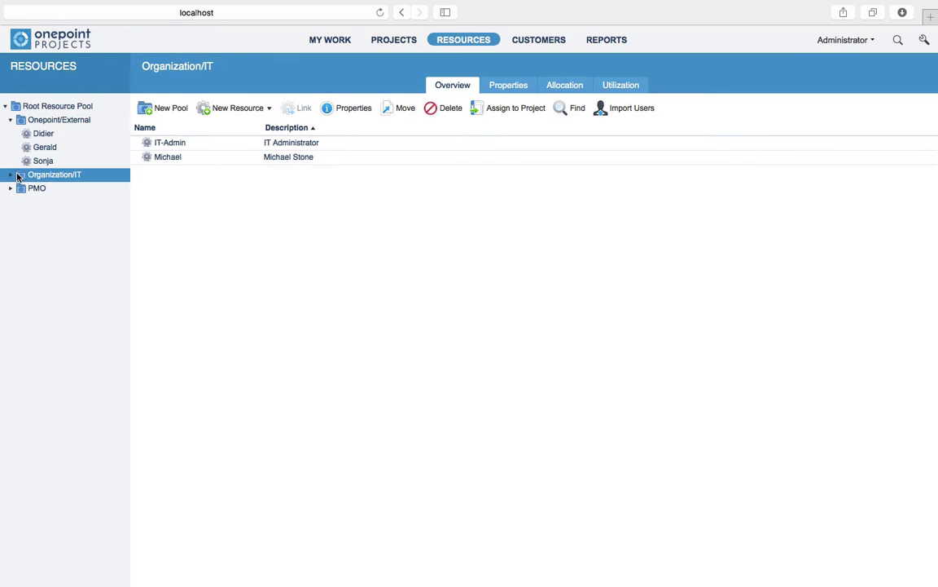
pyautogui.click(10, 175)
pyautogui.click(14, 217)
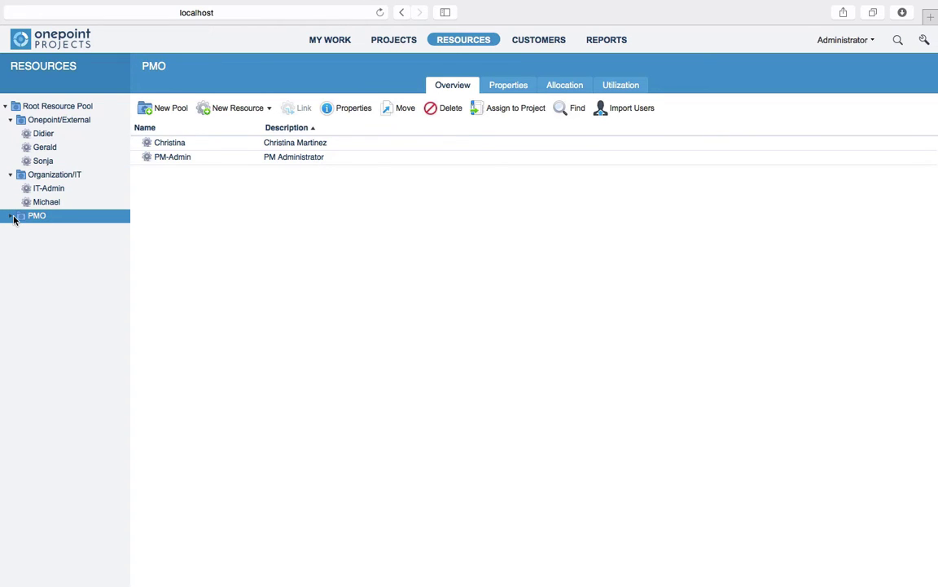
pyautogui.click(11, 216)
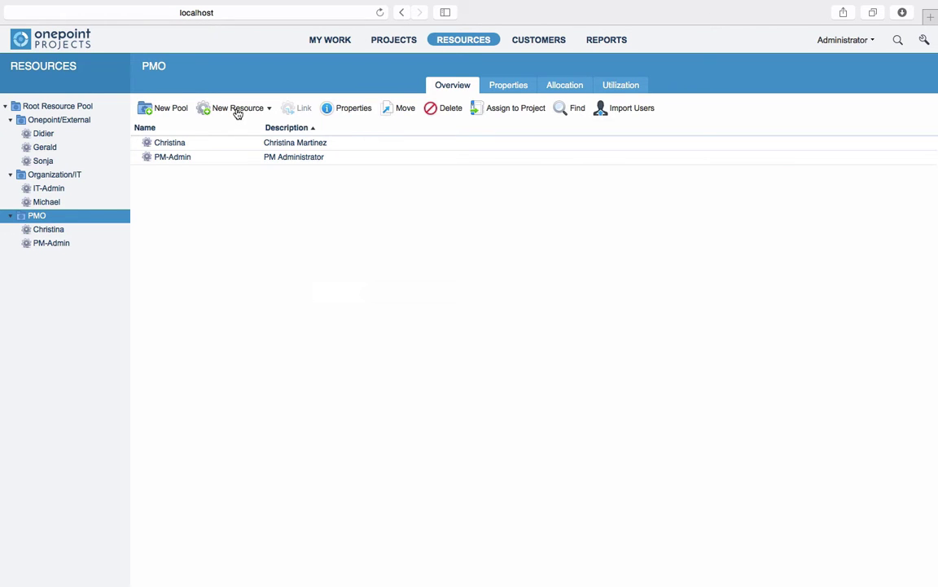
# Step: Create a new PMO resource with its name, the Administrator user linked, and a full-name description
pyautogui.click(238, 113)
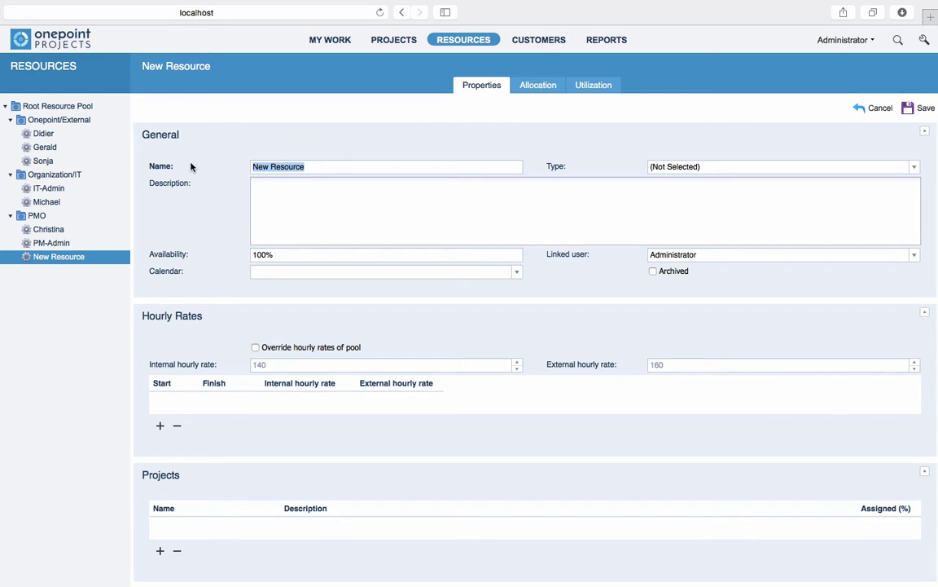
pyautogui.press('BackSpace')
pyautogui.write('Joe')
pyautogui.click(914, 255)
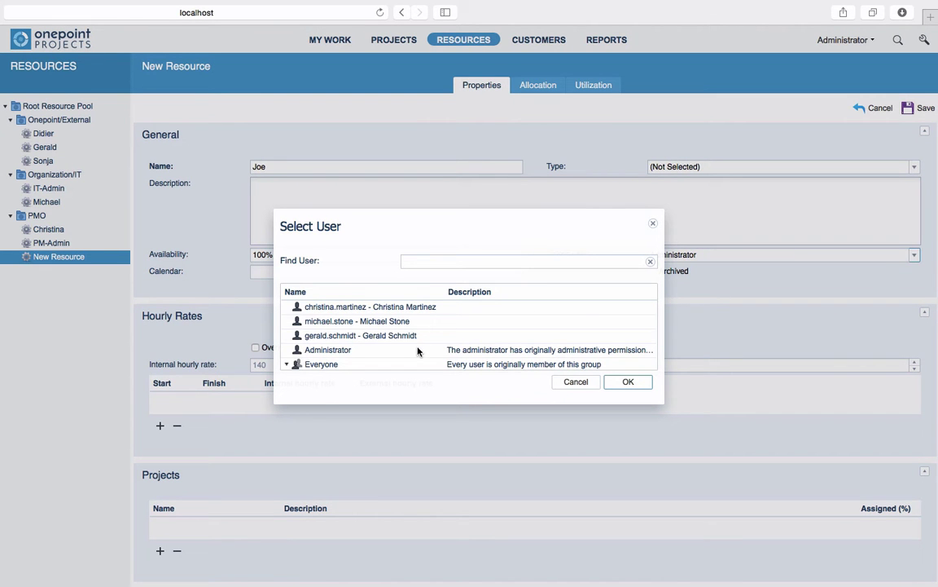
pyautogui.click(419, 350)
pyautogui.click(627, 383)
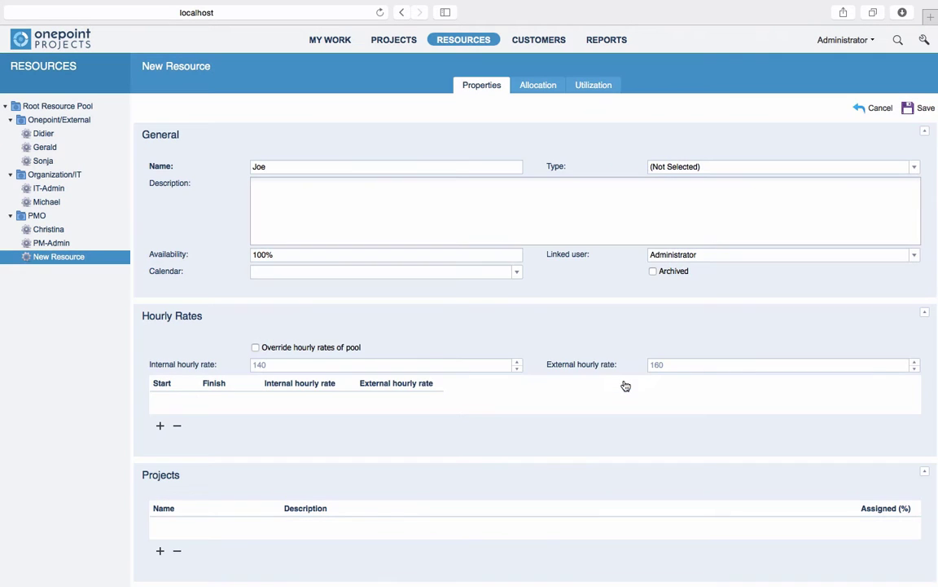
pyautogui.click(362, 198)
# Step: Override the pool hourly rates with 160 internal and 180 external
pyautogui.click(255, 347)
pyautogui.doubleClick(276, 364)
pyautogui.write('160')
pyautogui.press('Tab')
pyautogui.write('180')
# Step: Add a Vacation absence from 16.02.16 to 03.03.16 and save the resource
pyautogui.scroll(-8, 317, 456)
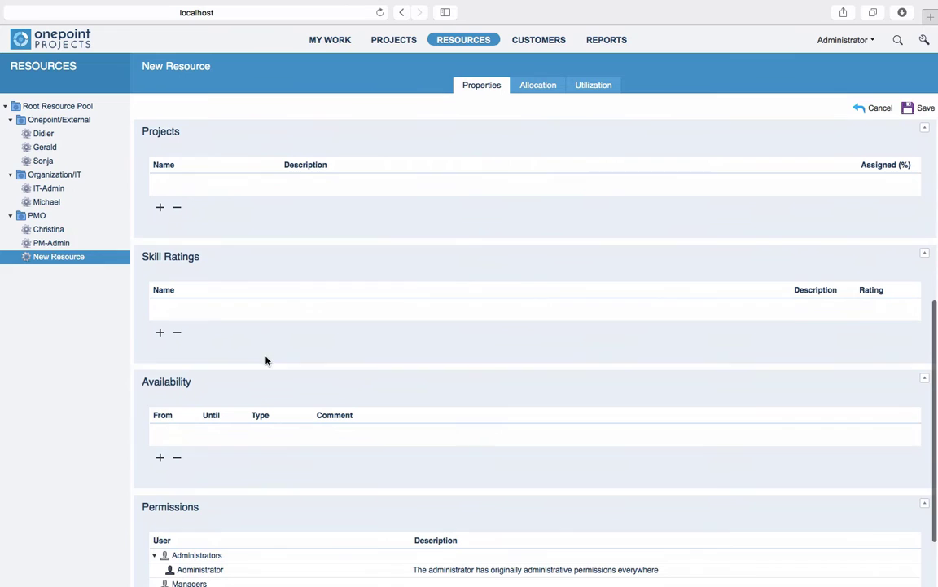
pyautogui.click(160, 457)
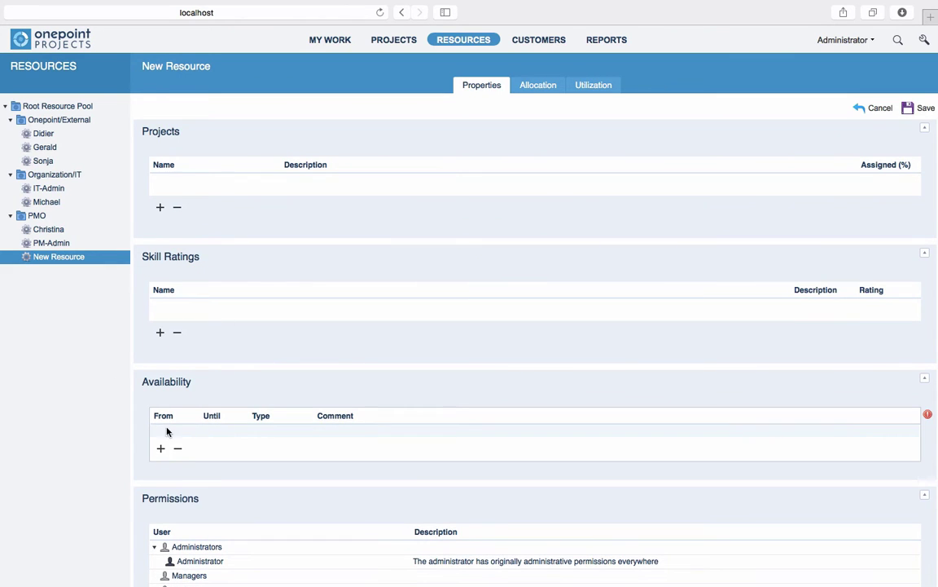
pyautogui.click(167, 432)
pyautogui.click(192, 430)
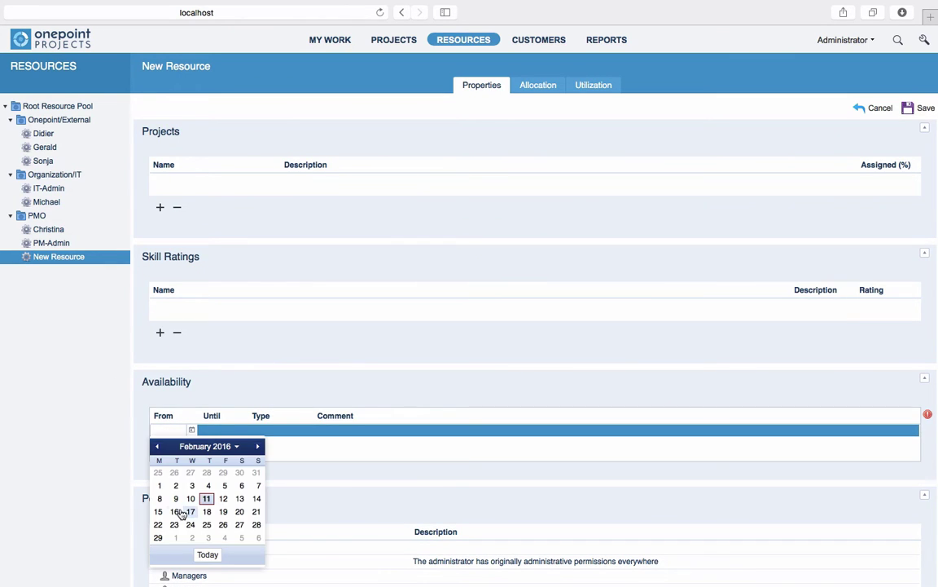
pyautogui.click(184, 512)
pyautogui.click(217, 435)
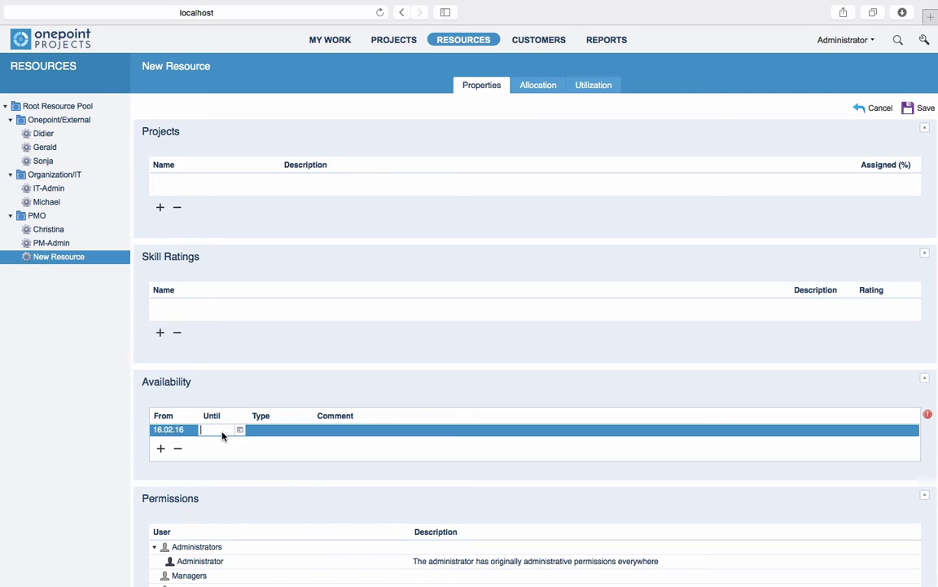
pyautogui.click(240, 429)
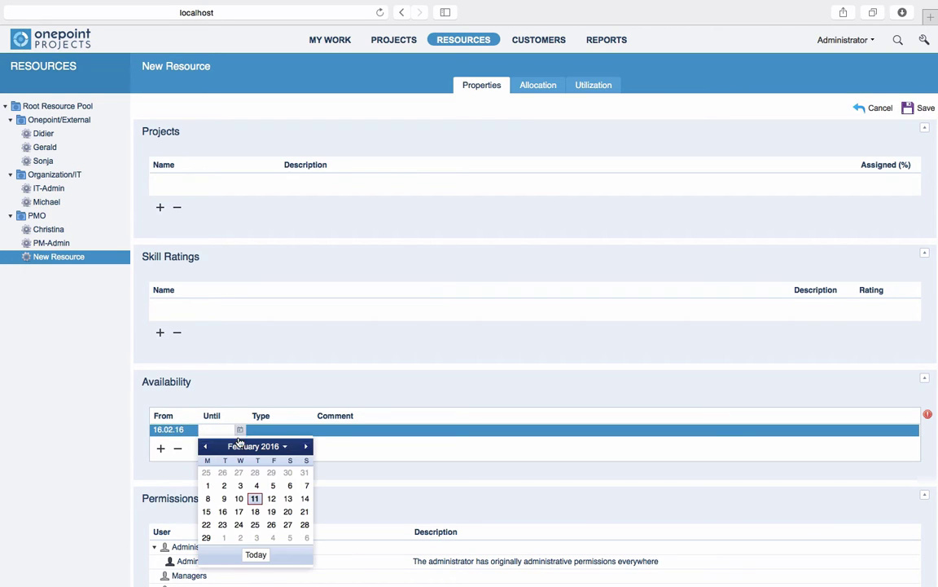
pyautogui.click(255, 538)
pyautogui.click(281, 432)
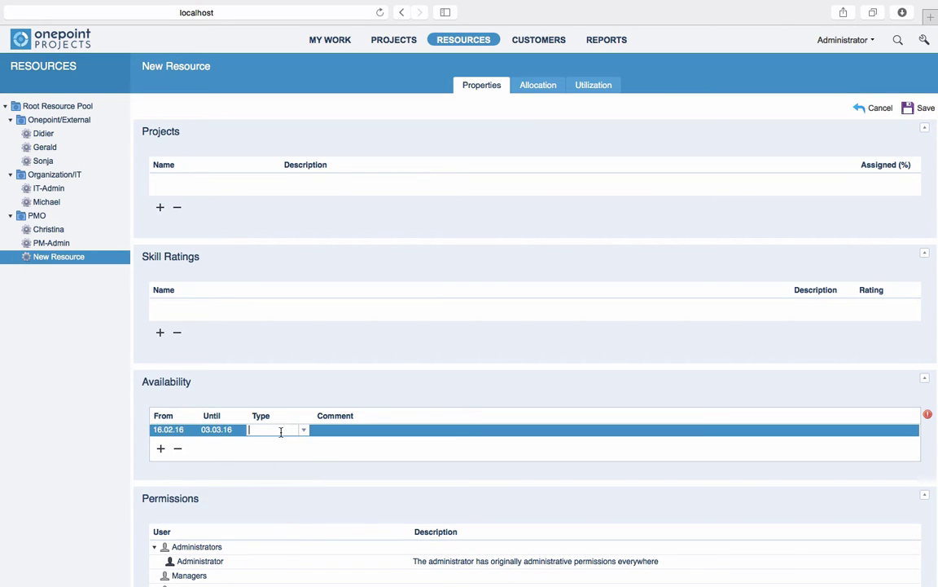
pyautogui.click(301, 432)
pyautogui.click(298, 454)
pyautogui.click(919, 107)
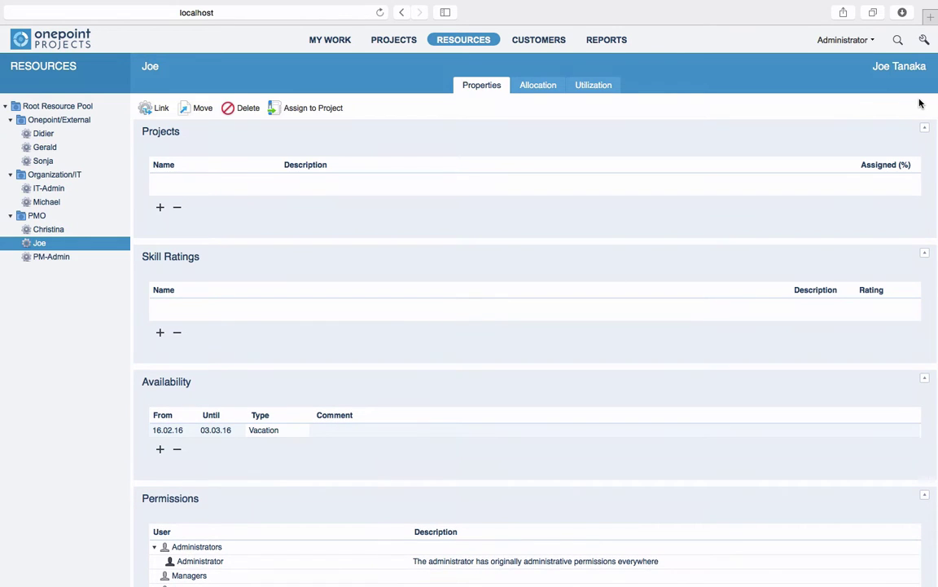
# Step: Assign all three PMO resources to PM Solution Rollout and view the pool's Allocation
pyautogui.click(34, 215)
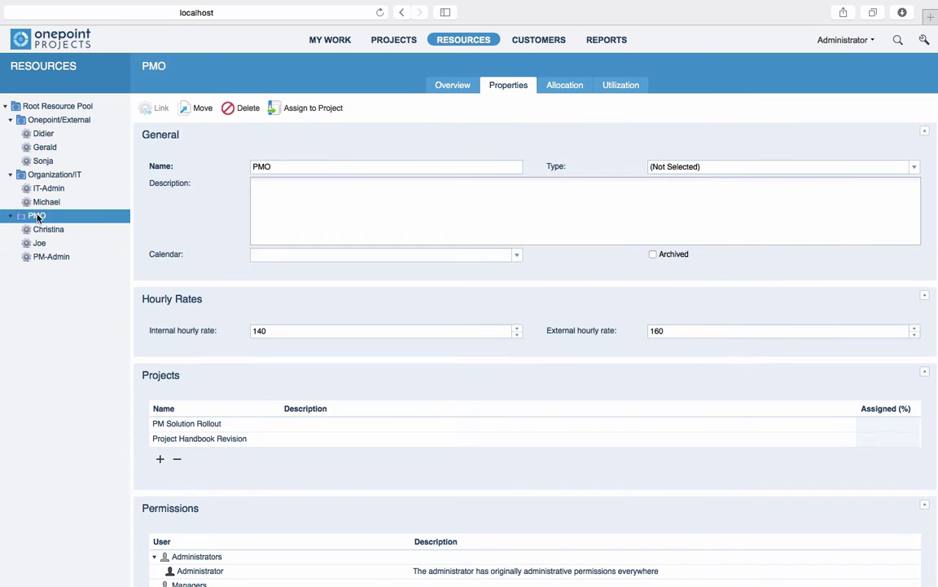
pyautogui.click(454, 85)
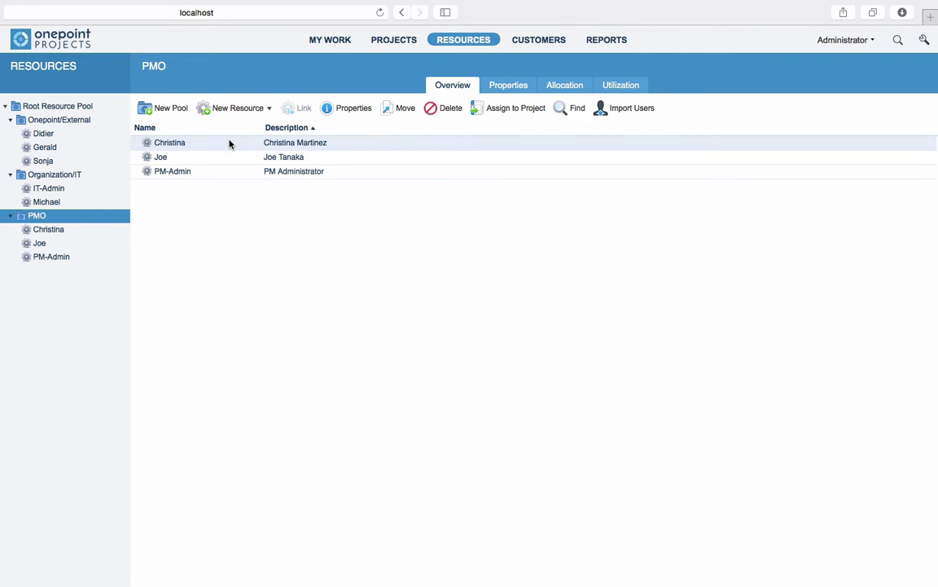
pyautogui.moveTo(229, 144); pyautogui.dragTo(234, 180)
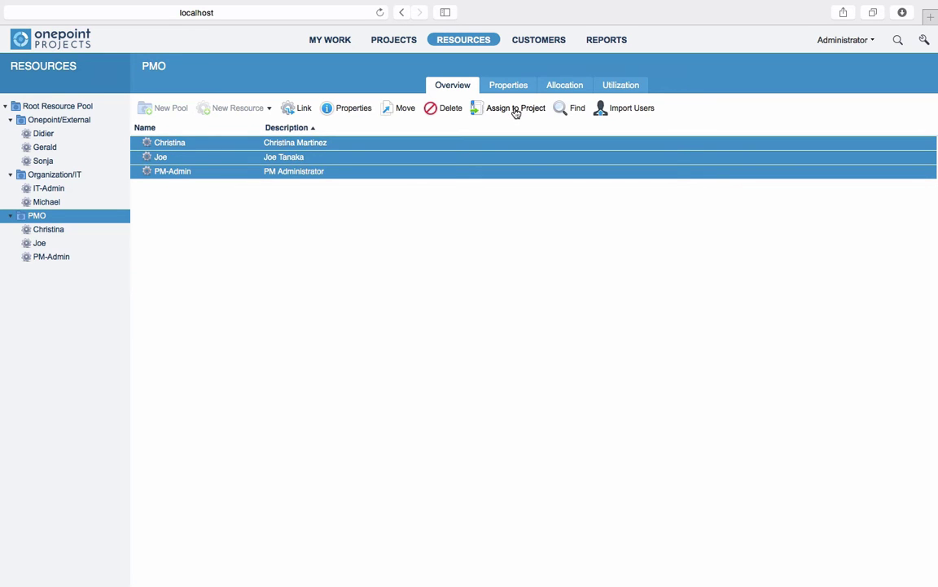
pyautogui.click(515, 111)
pyautogui.click(277, 291)
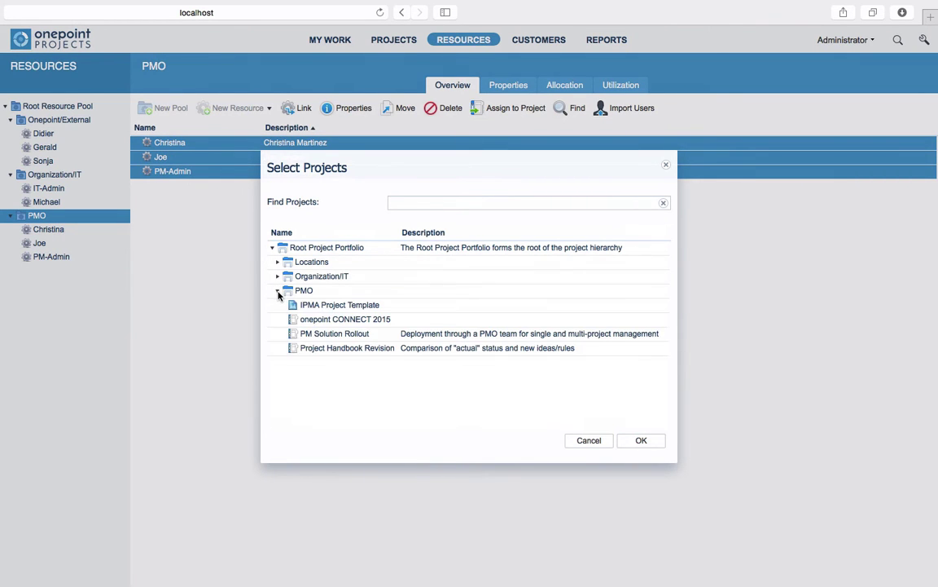
pyautogui.click(332, 335)
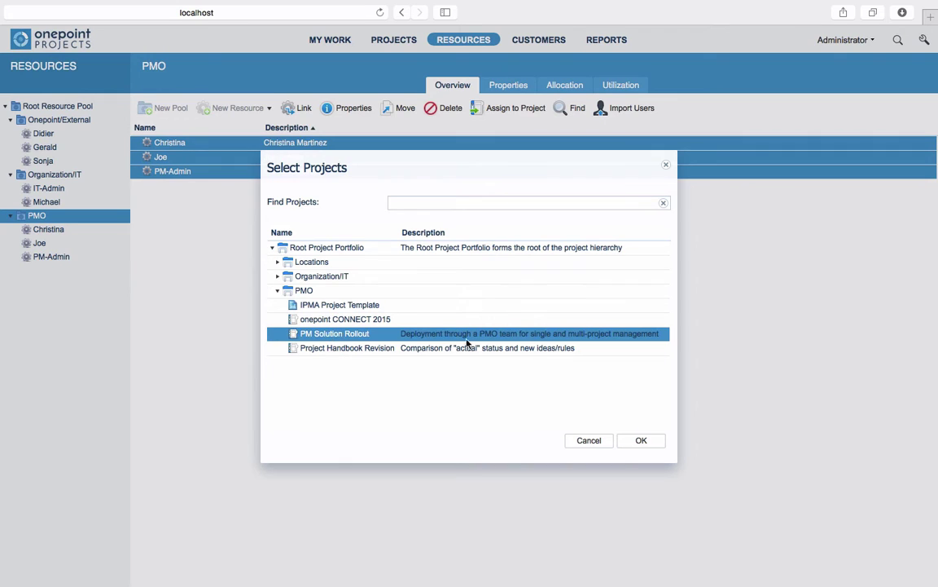
pyautogui.click(641, 441)
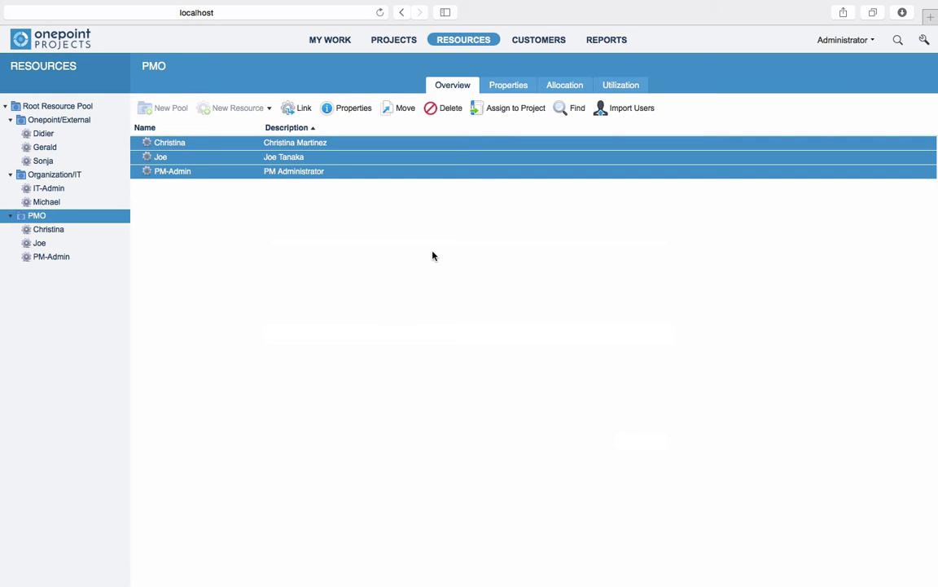
pyautogui.click(560, 86)
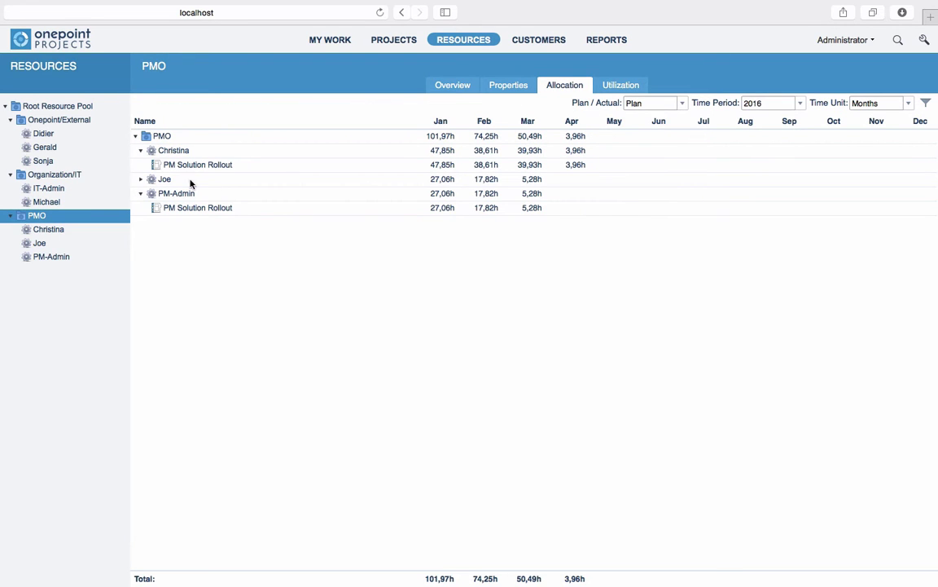
# Step: Expand the new resource's allocation row, keeping Plan, 2016 and months, then view Utilization
pyautogui.click(142, 180)
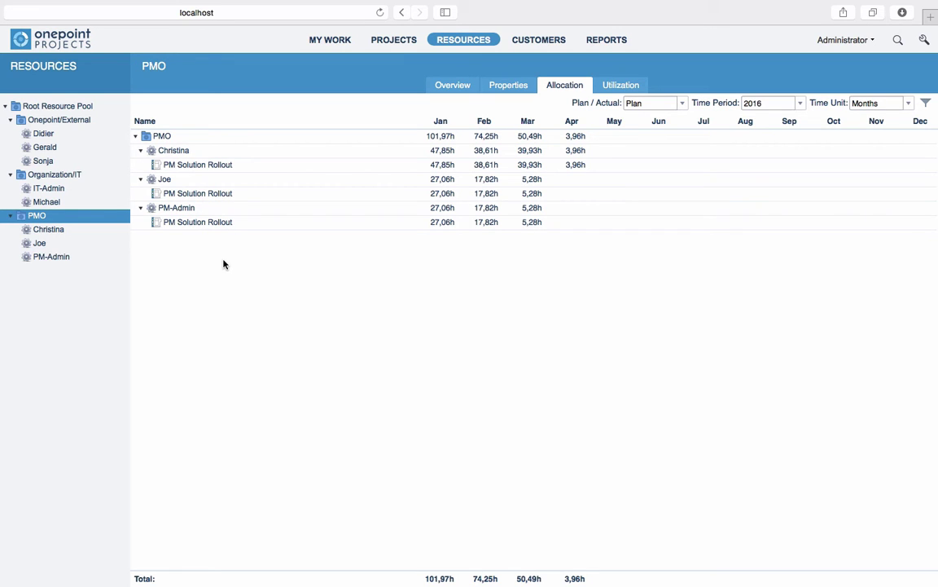
pyautogui.click(684, 107)
pyautogui.click(684, 106)
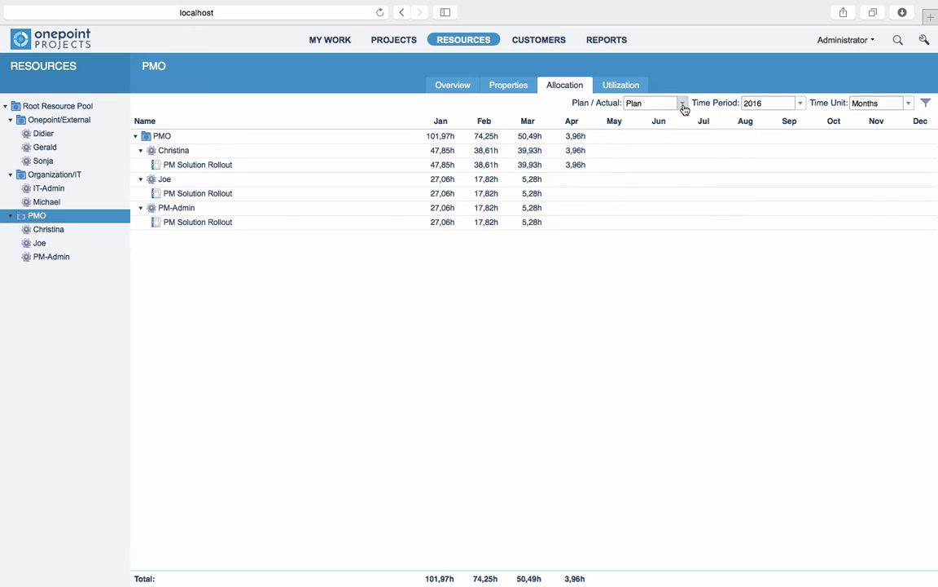
pyautogui.click(803, 107)
pyautogui.click(801, 105)
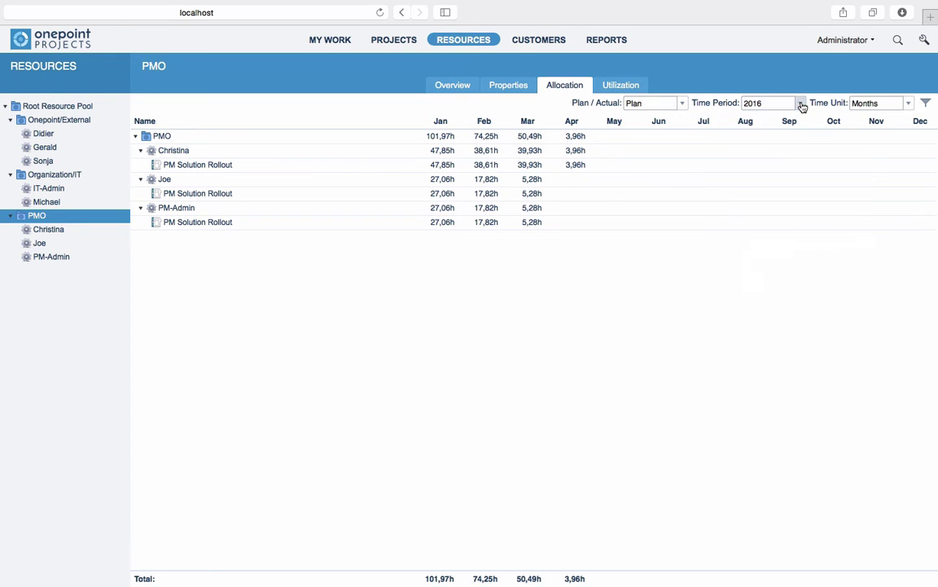
pyautogui.click(909, 107)
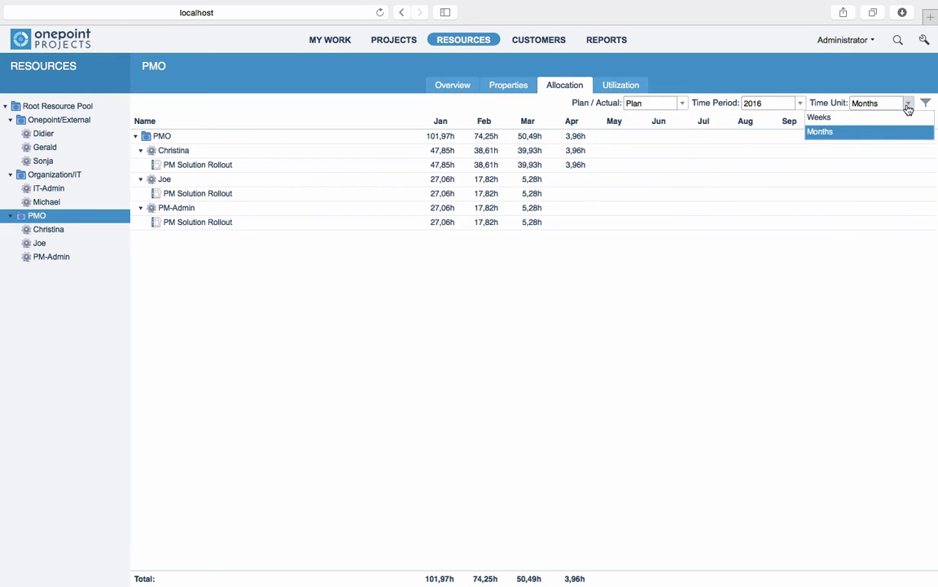
pyautogui.click(839, 293)
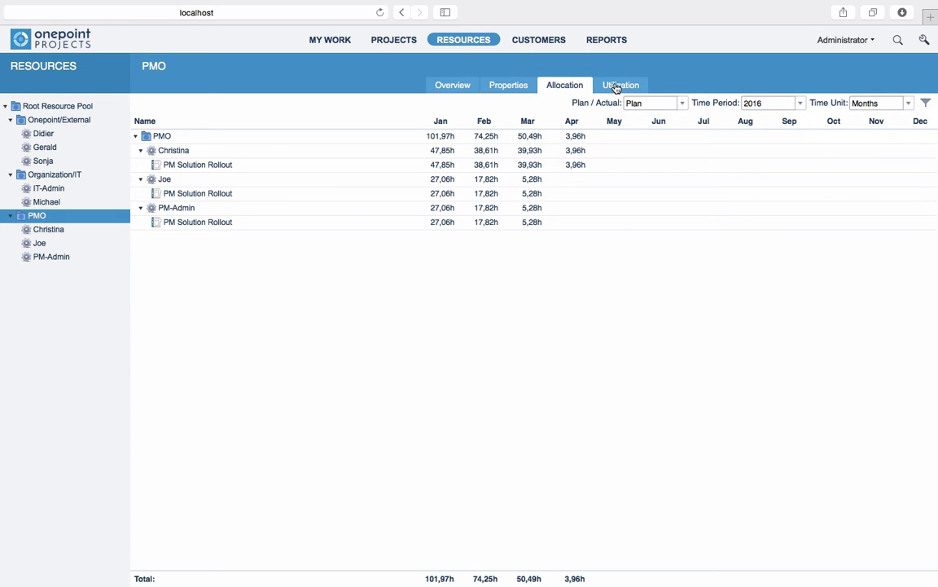
pyautogui.click(619, 85)
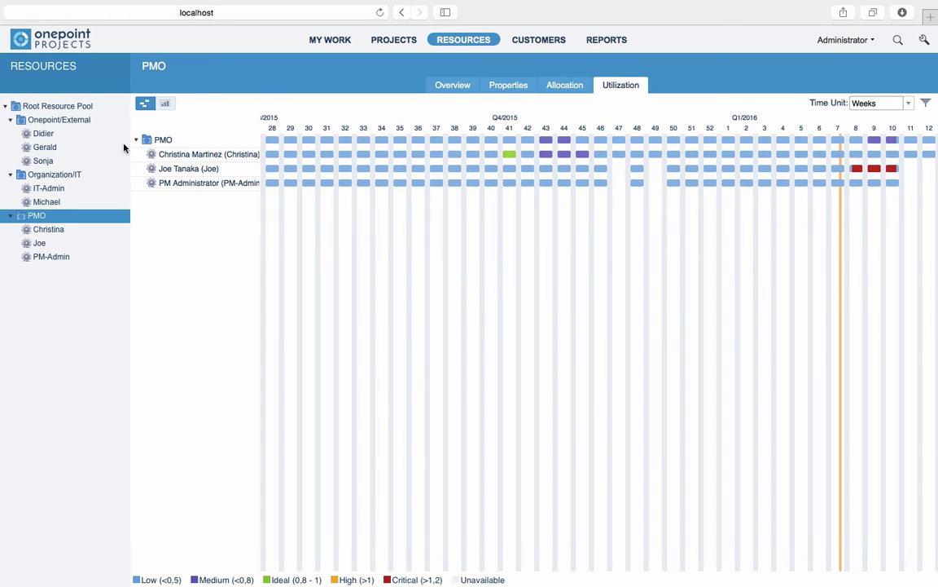
# Step: View Root Resource Pool utilization as a histogram, then open the PM Solution Rollout project
pyautogui.click(65, 111)
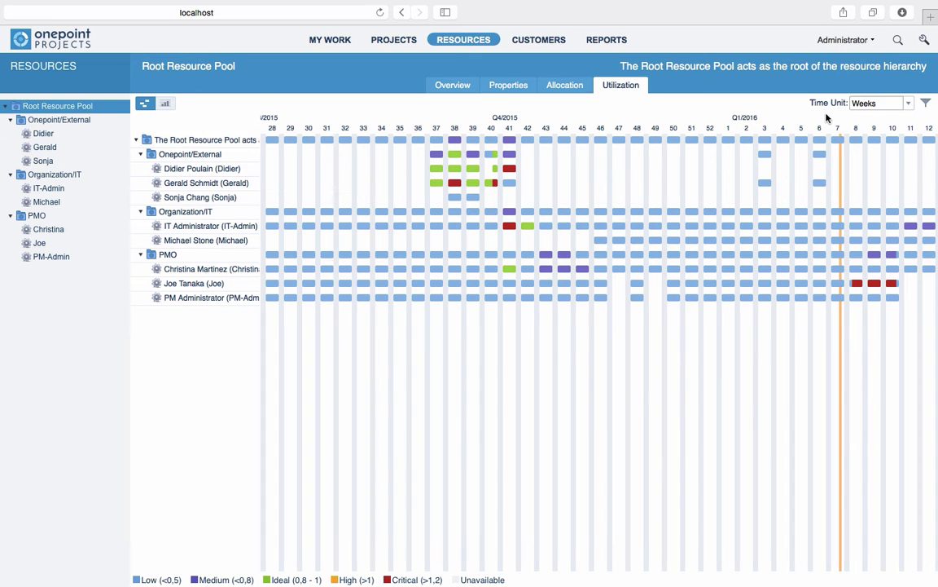
pyautogui.click(166, 106)
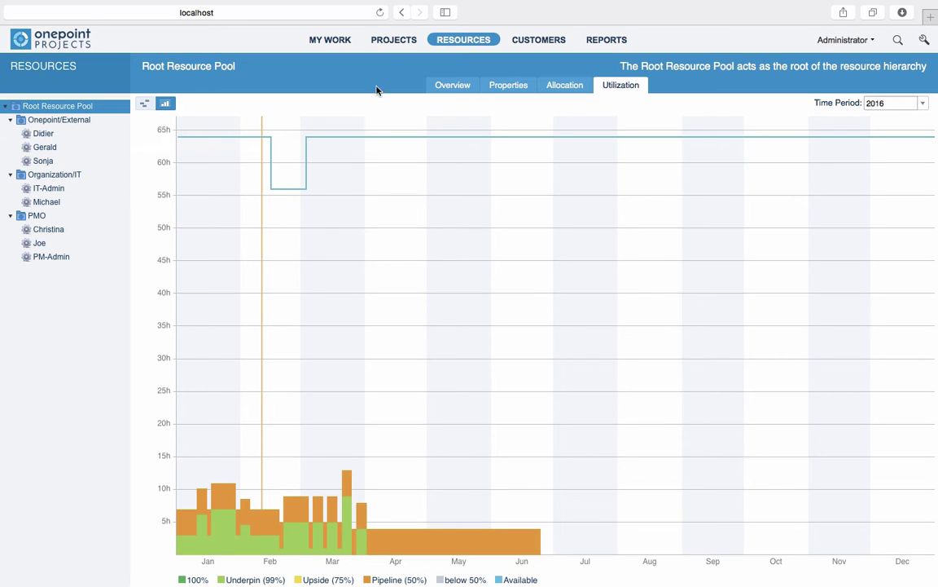
pyautogui.click(376, 41)
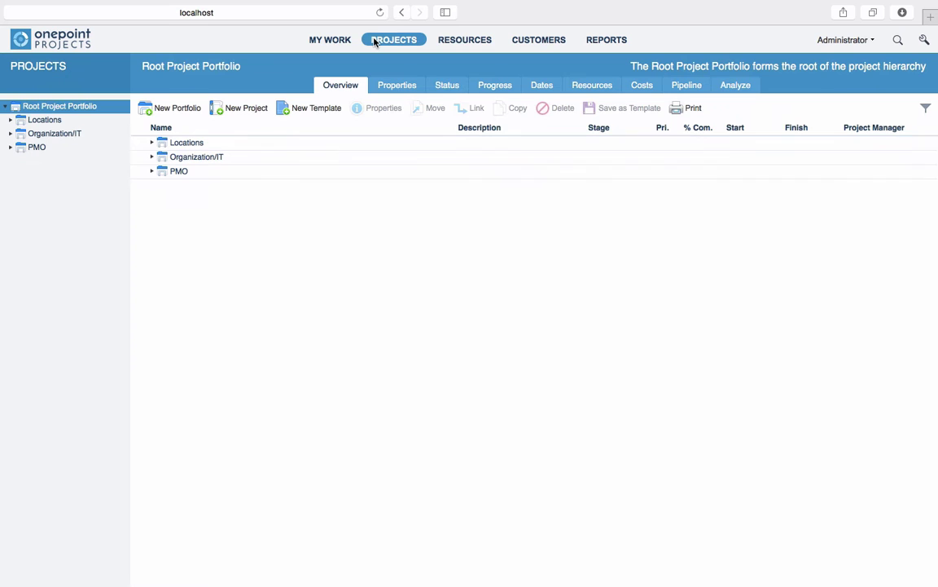
pyautogui.click(9, 148)
pyautogui.click(69, 187)
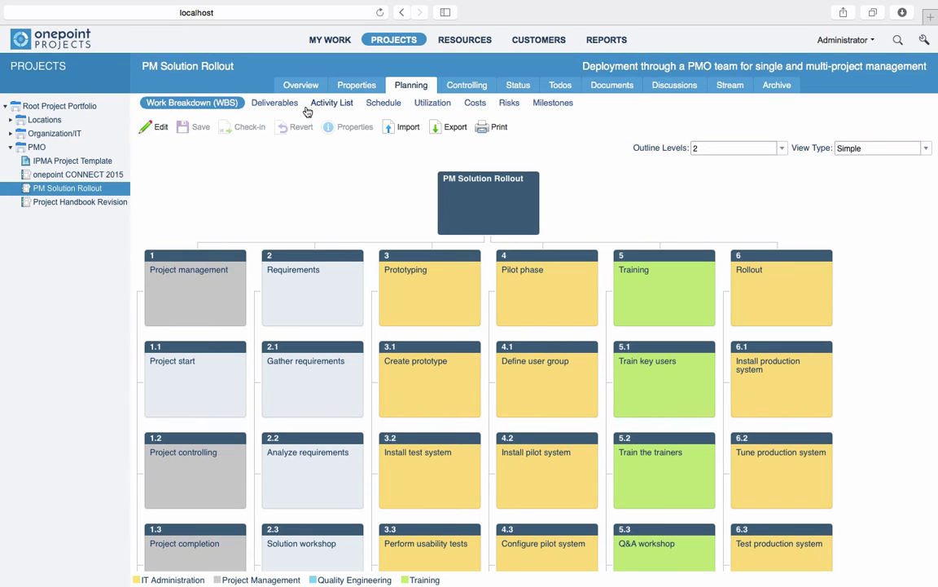
# Step: Show the PM Solution Rollout Activity List and switch the plan into edit mode
pyautogui.click(333, 103)
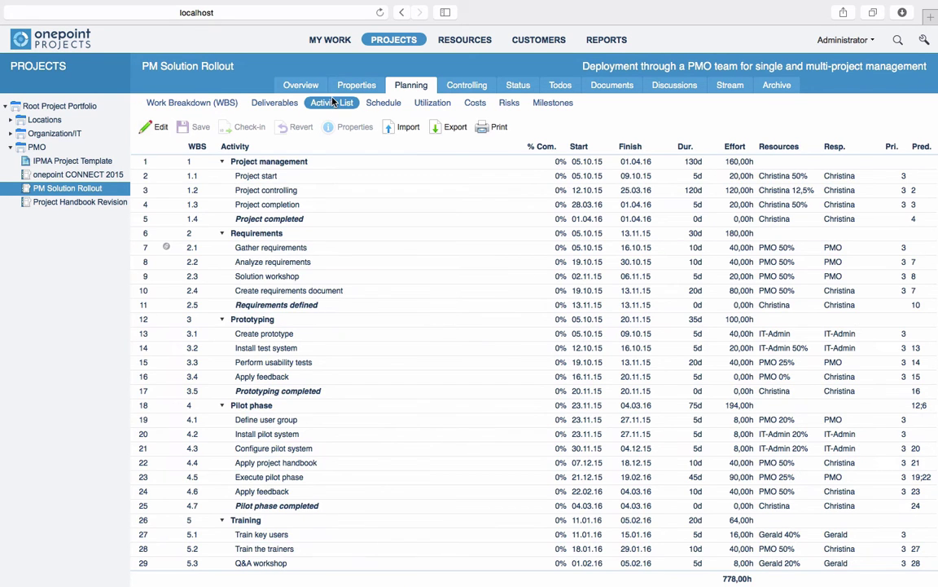
pyautogui.scroll(-5, 364, 440)
pyautogui.scroll(3, 364, 440)
pyautogui.scroll(1, 364, 442)
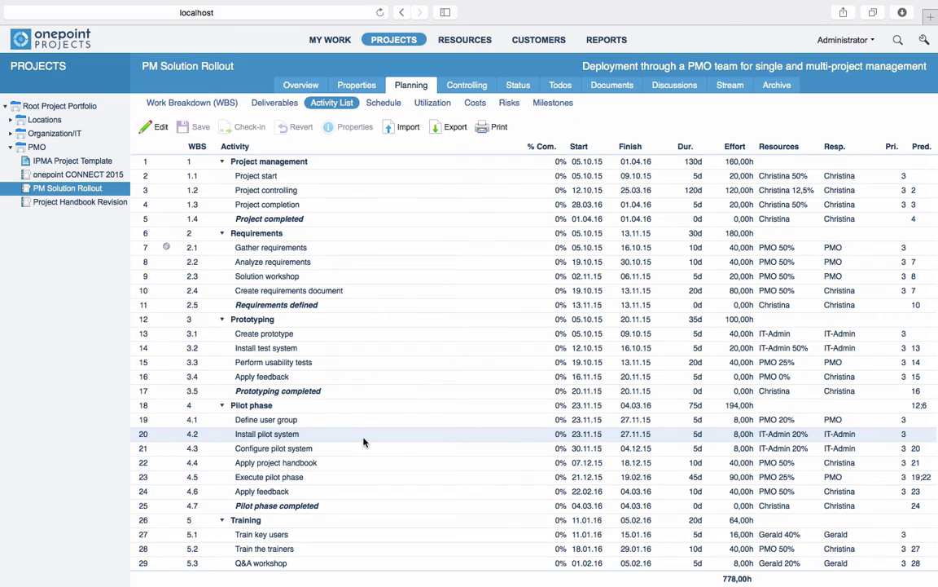
pyautogui.click(157, 134)
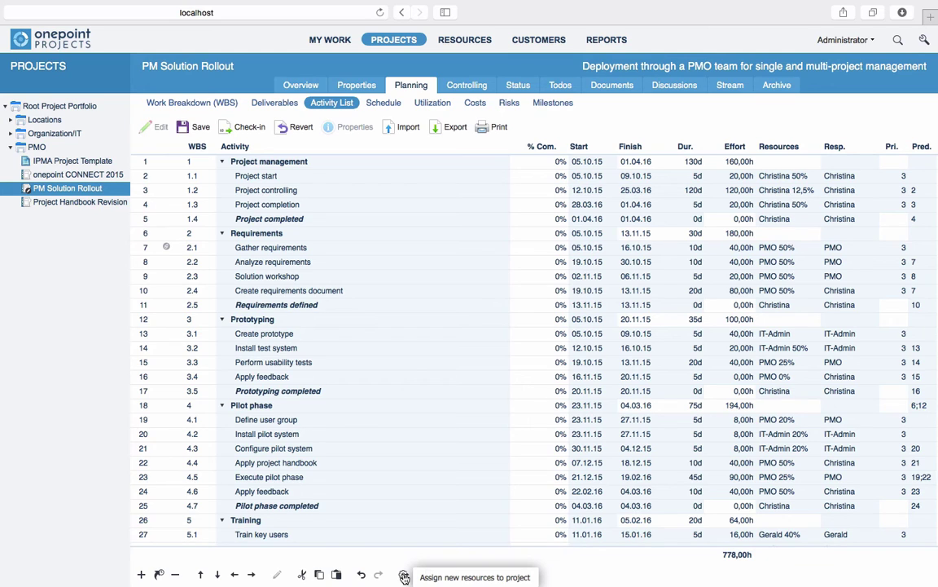
# Step: Select and edit several requirements and feedback activities, ending on the Q&A workshop row
pyautogui.click(350, 266)
pyautogui.click(350, 294)
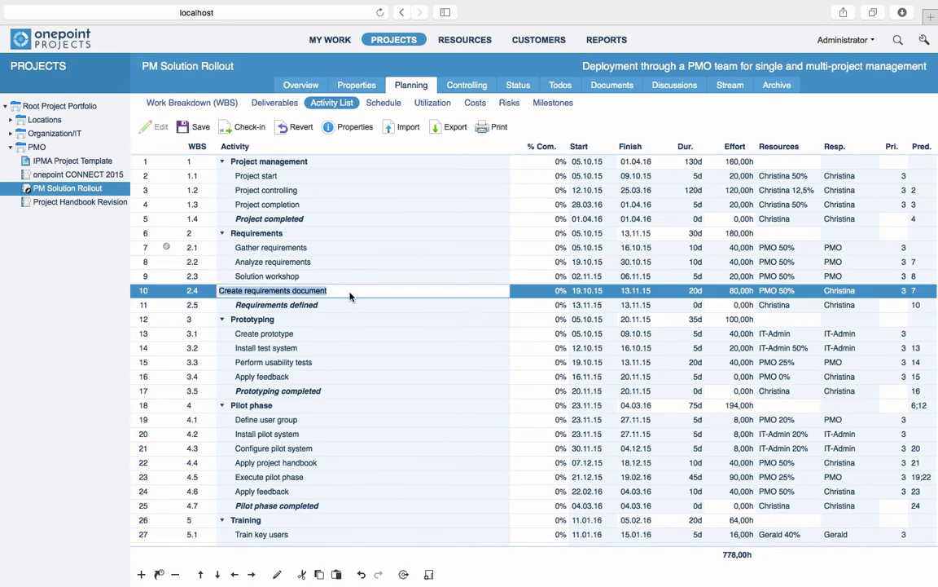
pyautogui.doubleClick(355, 378)
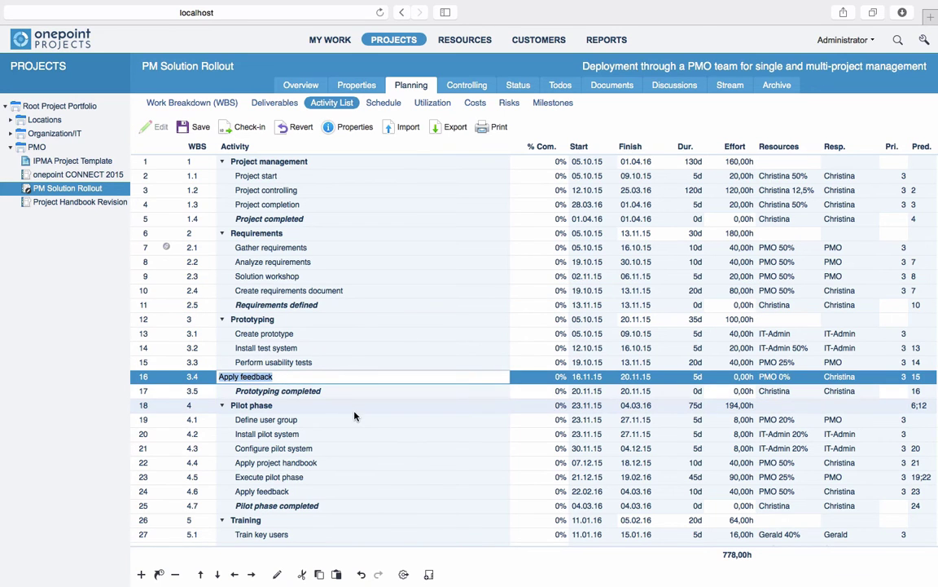
pyautogui.scroll(-3, 352, 500)
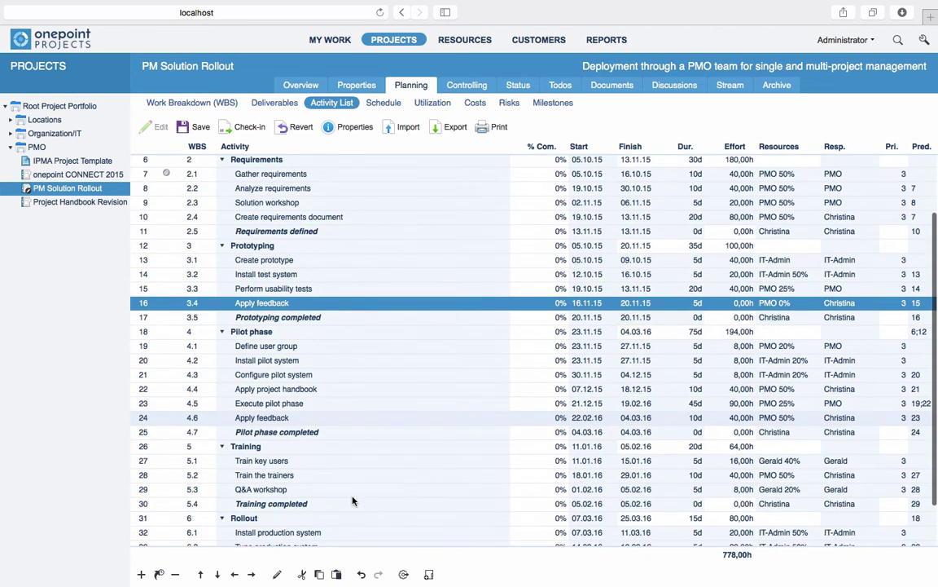
pyautogui.doubleClick(345, 488)
pyautogui.press('Tab')
pyautogui.press('Tab')
pyautogui.press('Tab')
pyautogui.press('Tab')
pyautogui.press('Tab')
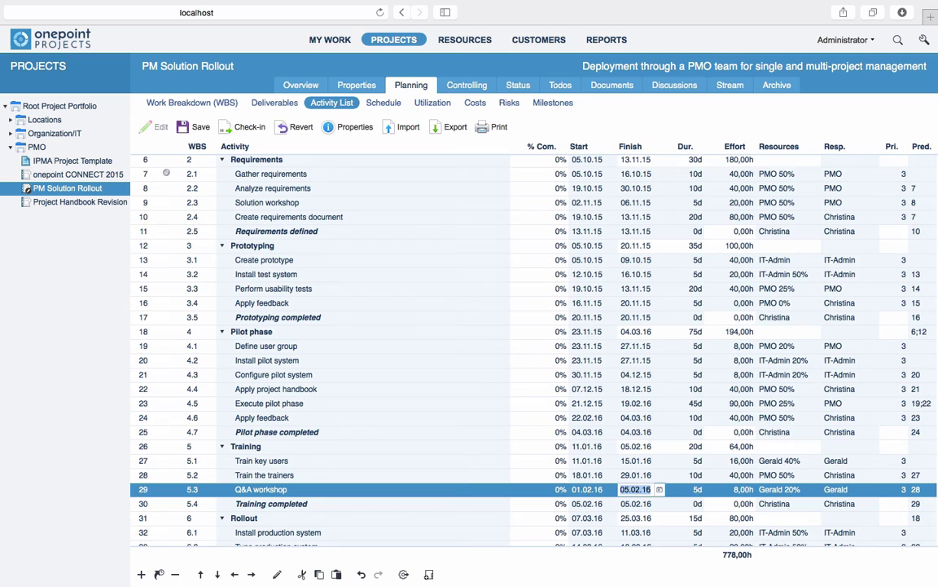
# Step: Insert 'Gather training feedback' after Q&A workshop with 2 days duration and 16 hours effort
pyautogui.rightClick(226, 489)
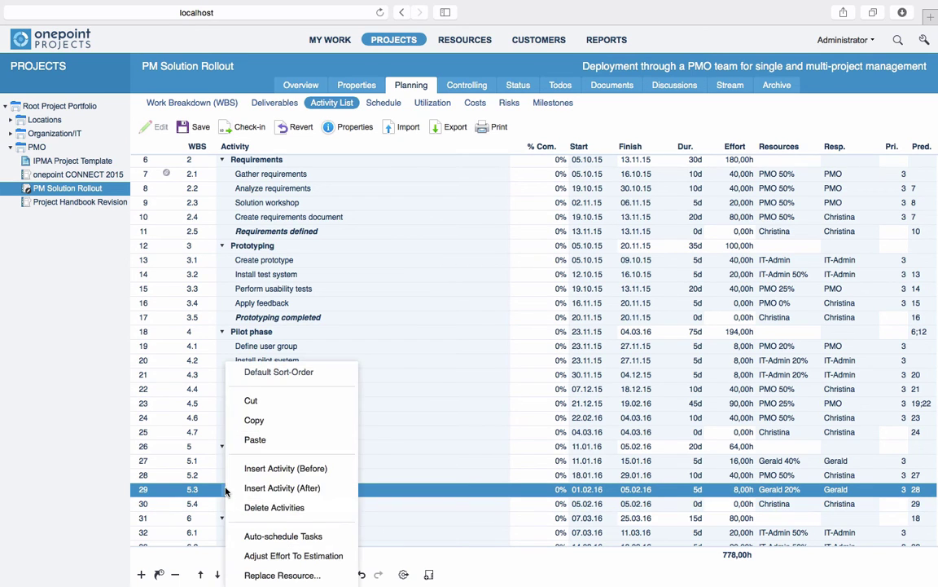
pyautogui.click(282, 488)
pyautogui.write('G')
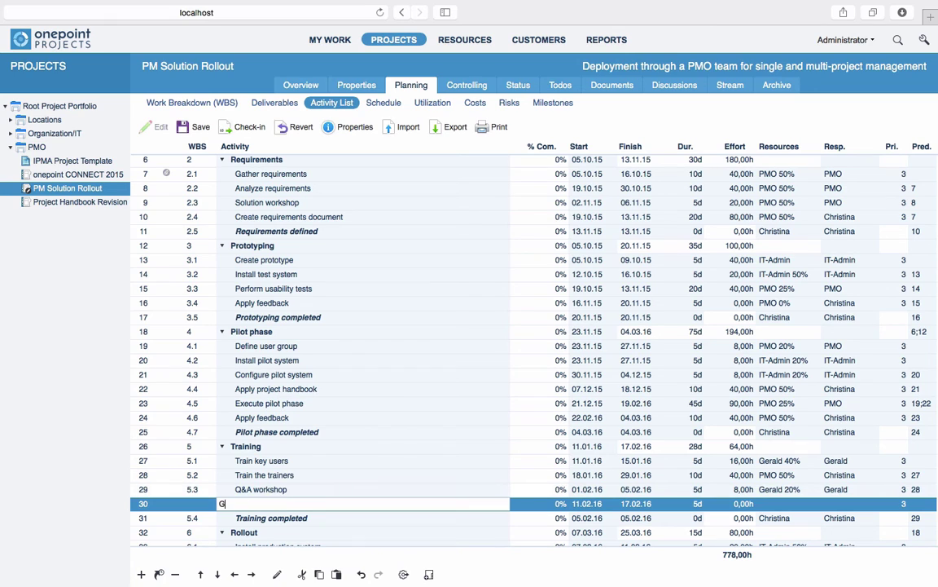
pyautogui.write('ather training feedback')
pyautogui.press('Tab')
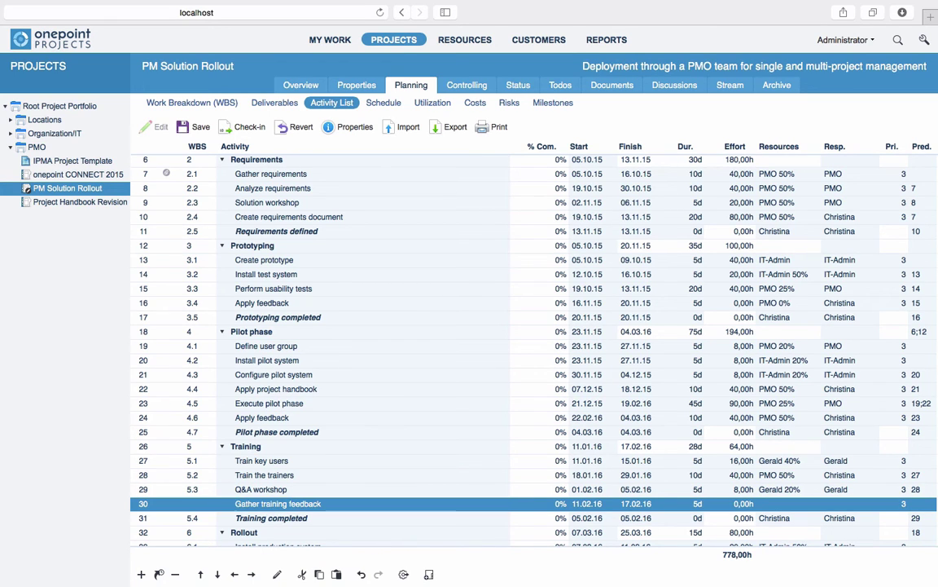
pyautogui.press('Tab')
pyautogui.press('Tab')
pyautogui.write('2')
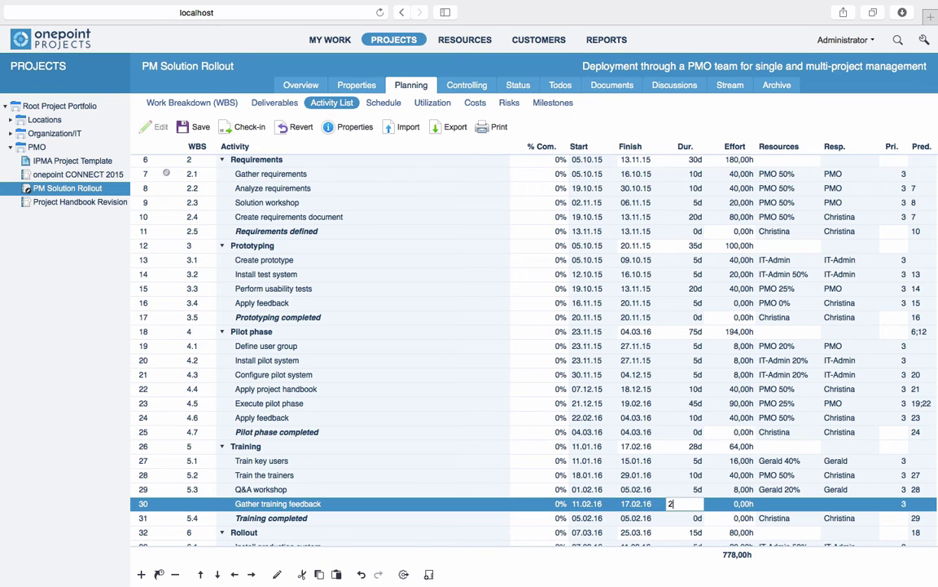
pyautogui.press('Tab')
pyautogui.write('16')
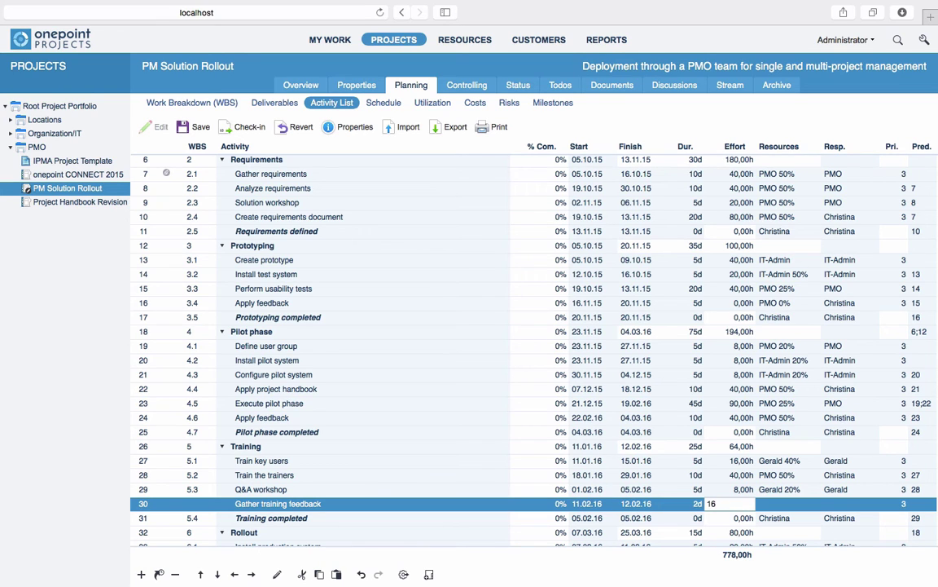
pyautogui.press('Tab')
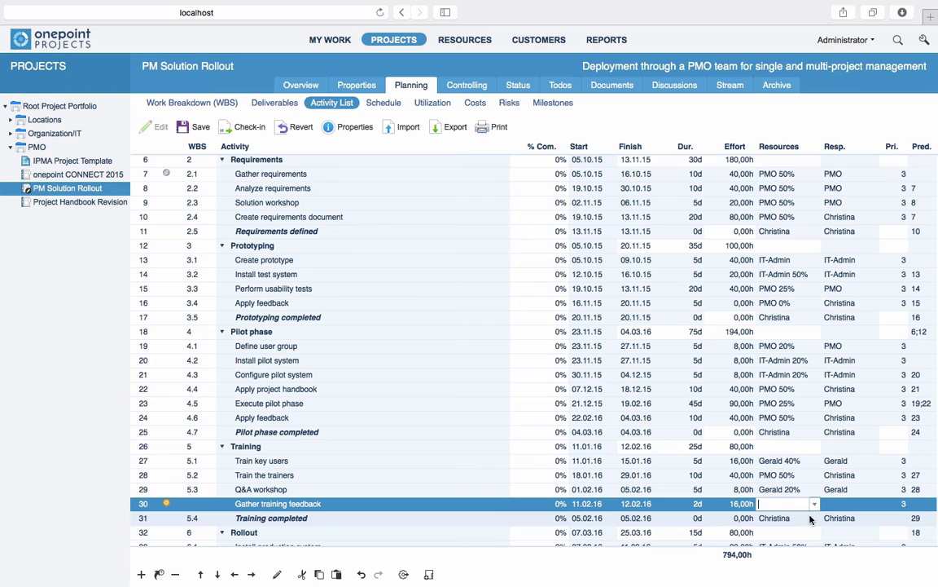
# Step: Assign the chosen team member and PMO as resources of Gather training feedback
pyautogui.click(814, 504)
pyautogui.click(656, 379)
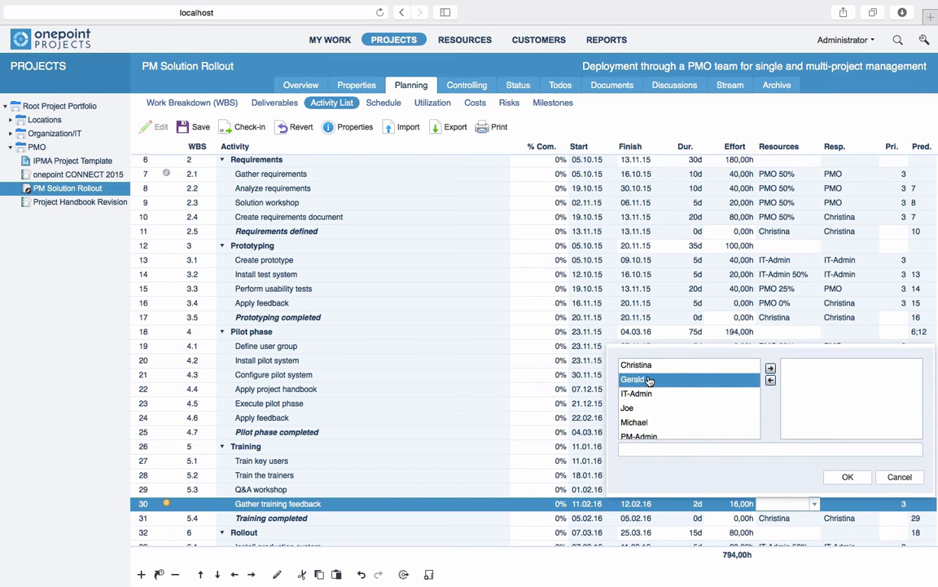
pyautogui.click(769, 369)
pyautogui.scroll(-1, 659, 407)
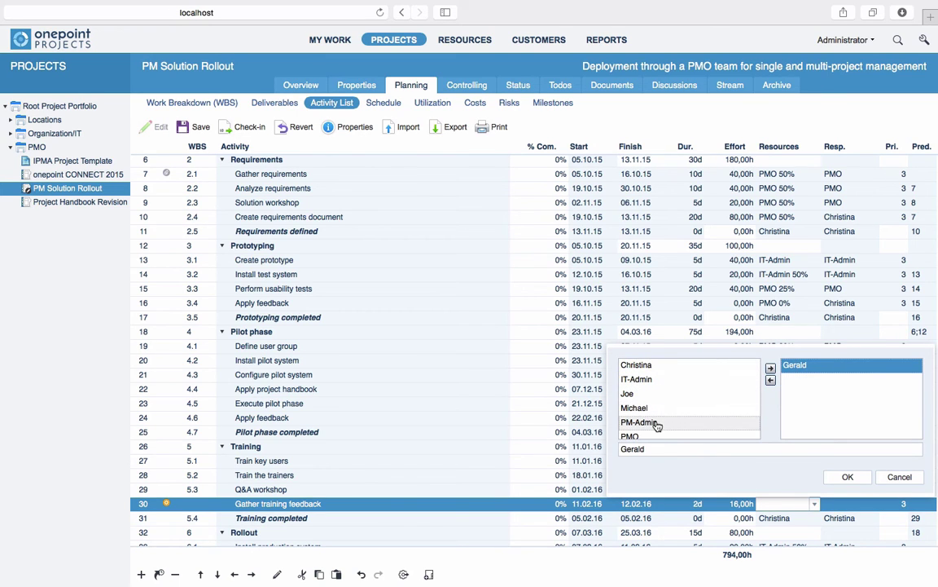
pyautogui.click(644, 430)
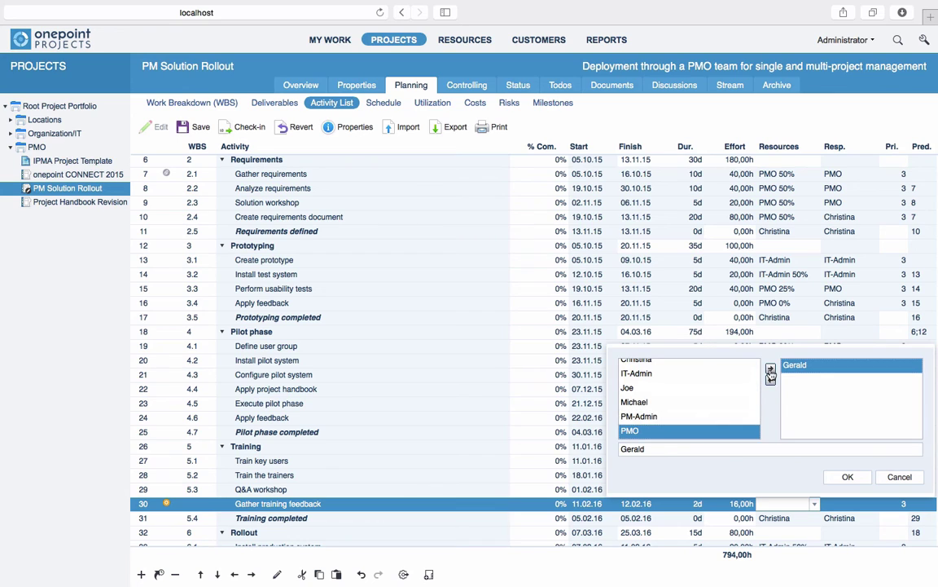
pyautogui.click(770, 369)
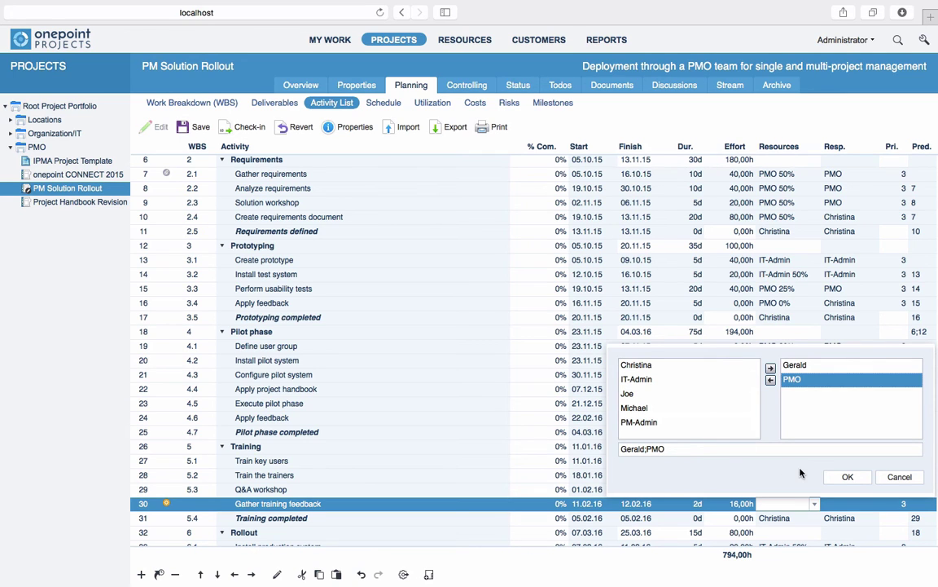
pyautogui.click(848, 477)
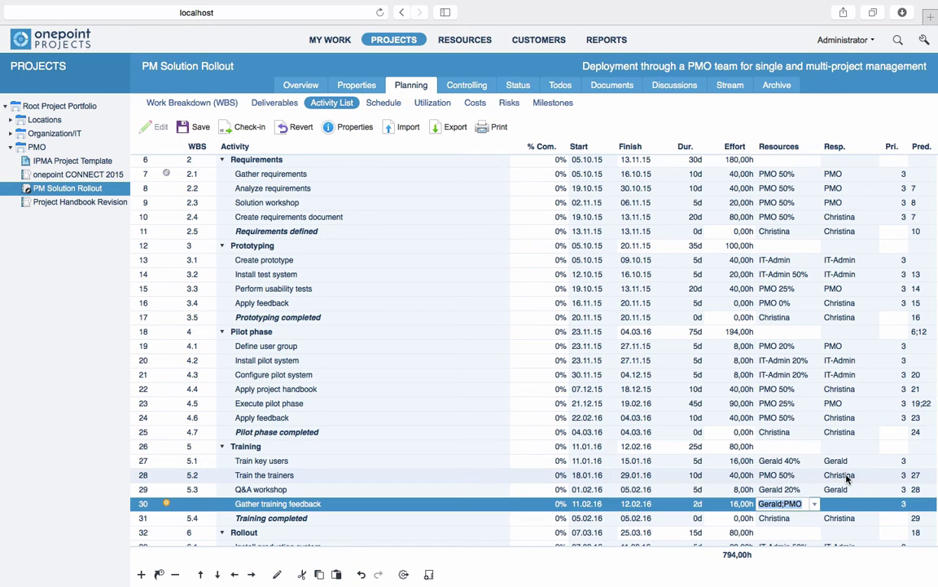
# Step: Set that same team member as responsible for the activity
pyautogui.click(839, 503)
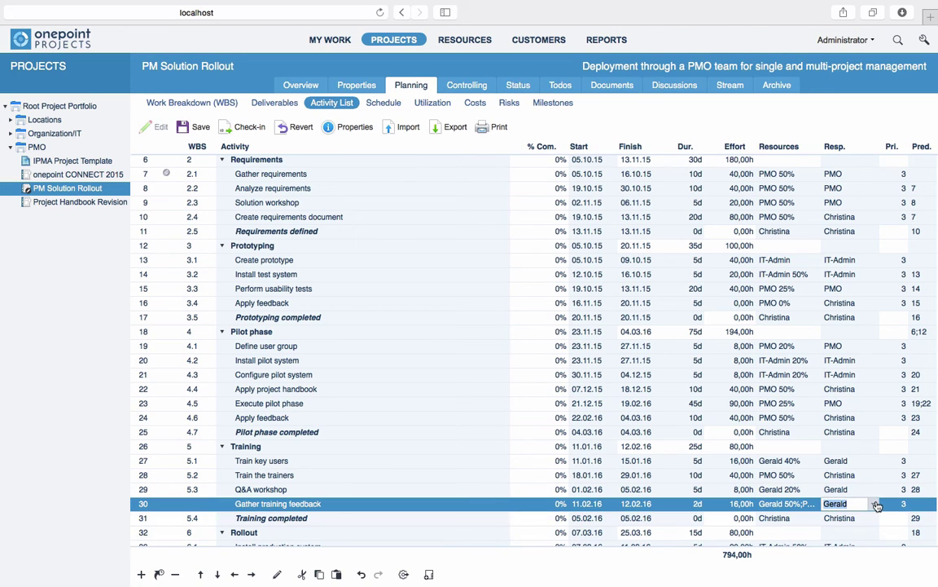
pyautogui.click(874, 503)
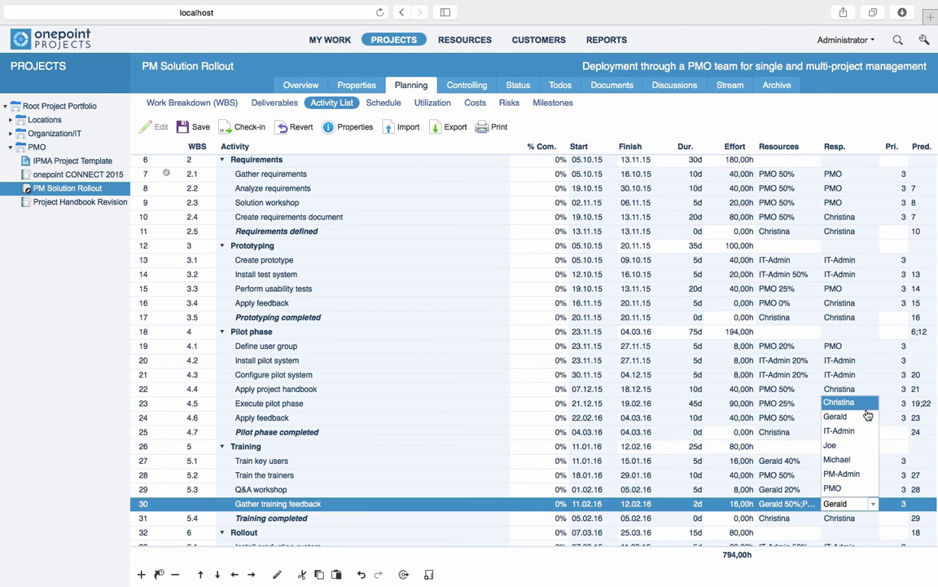
pyautogui.click(867, 418)
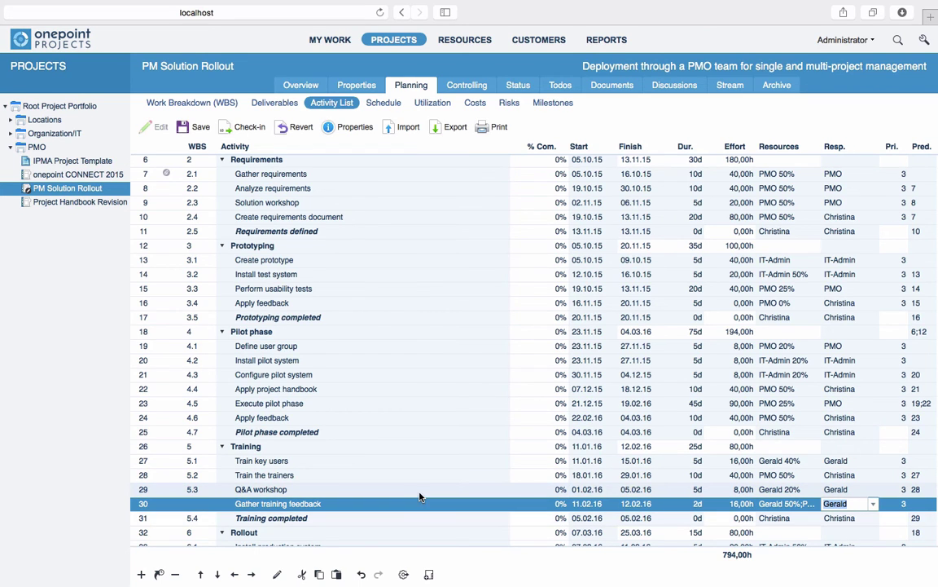
pyautogui.doubleClick(172, 509)
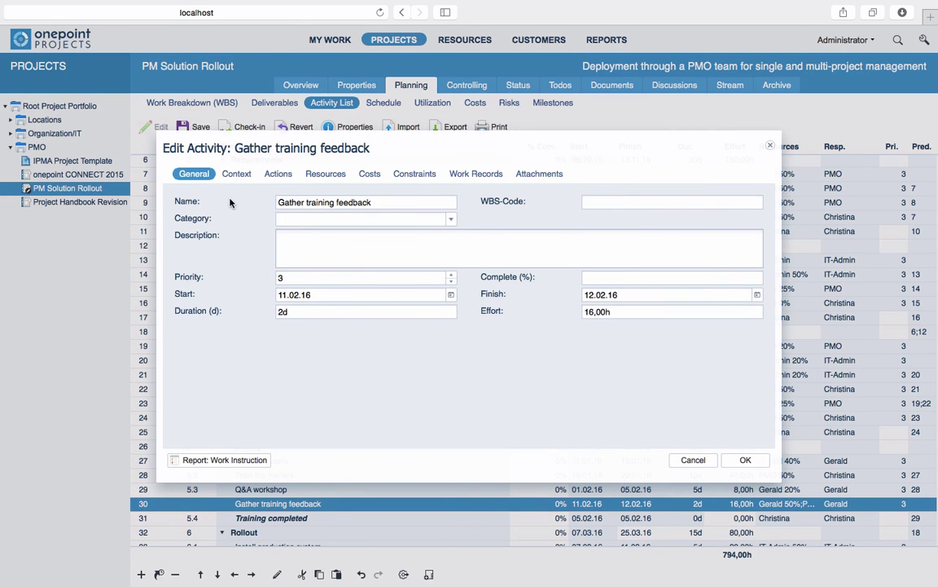
pyautogui.click(340, 177)
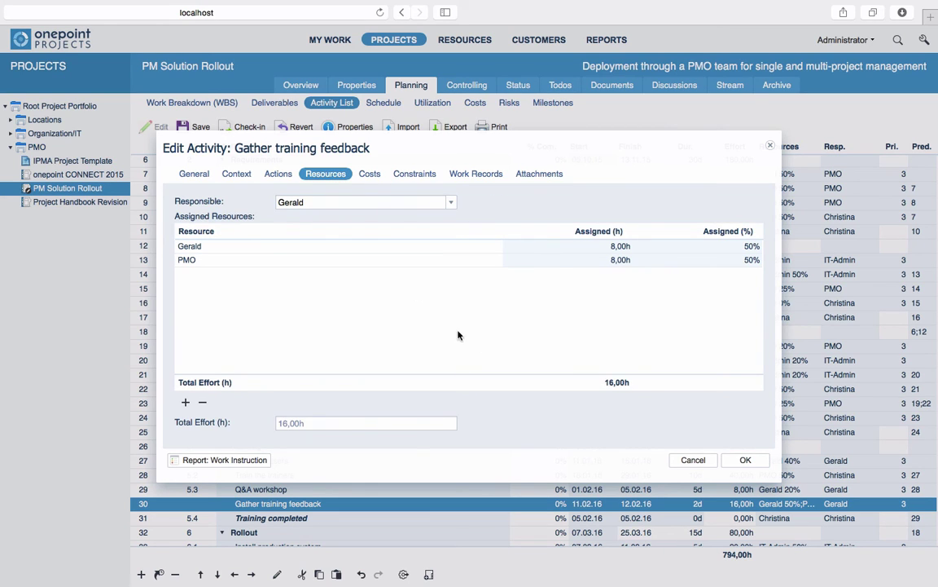
pyautogui.click(745, 460)
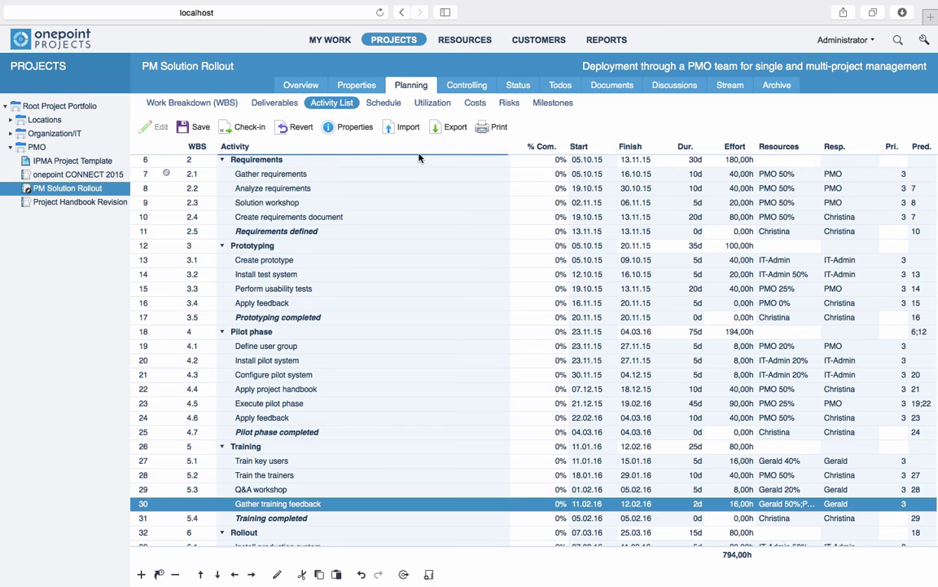
# Step: In editable Utilization, drag IT-Admin's Create prototype work from week 41 to week 44
pyautogui.click(429, 103)
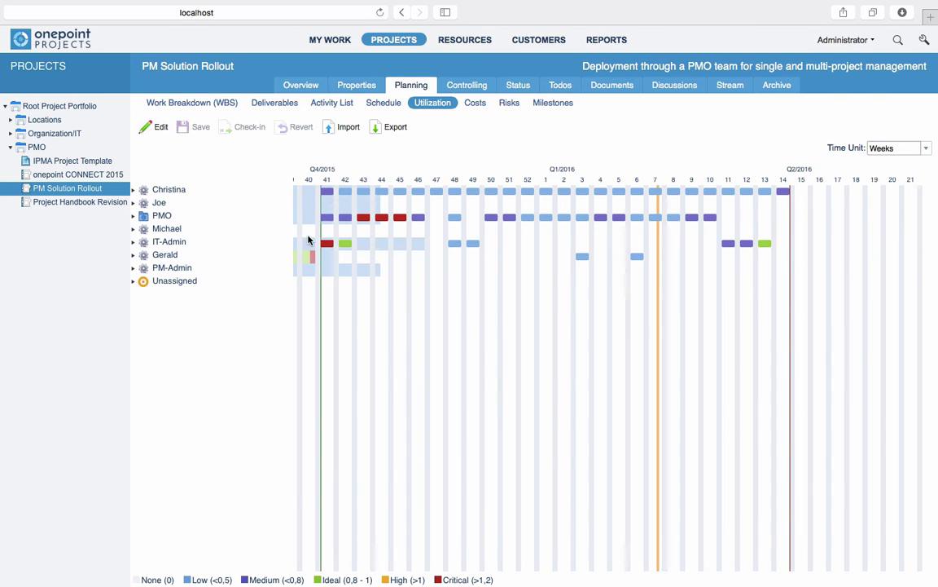
pyautogui.click(134, 243)
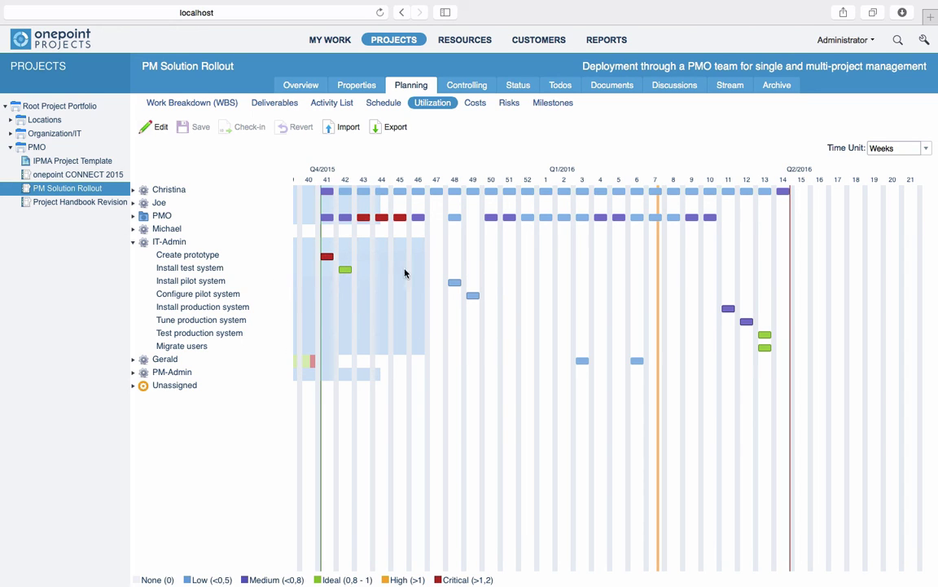
pyautogui.click(157, 128)
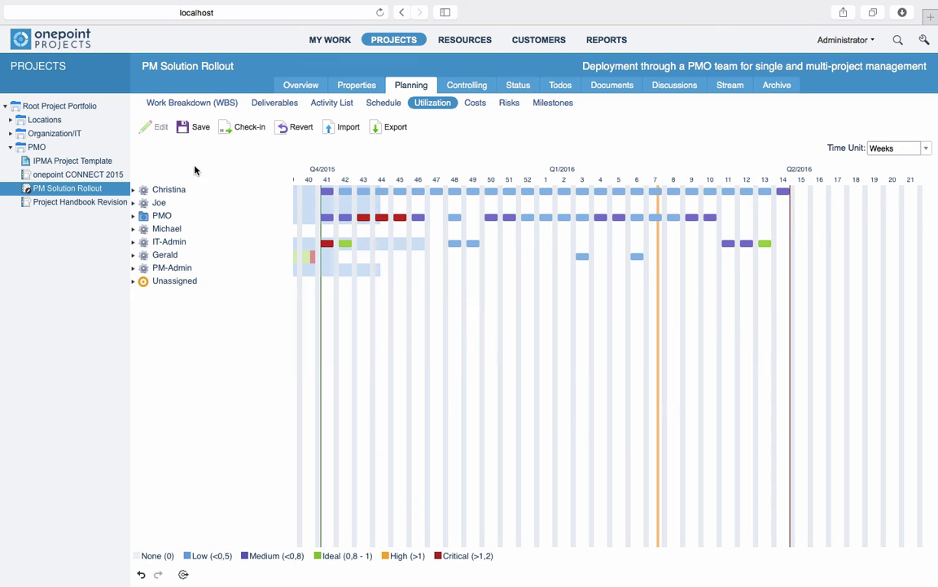
pyautogui.click(134, 242)
pyautogui.moveTo(326, 259); pyautogui.dragTo(380, 365)
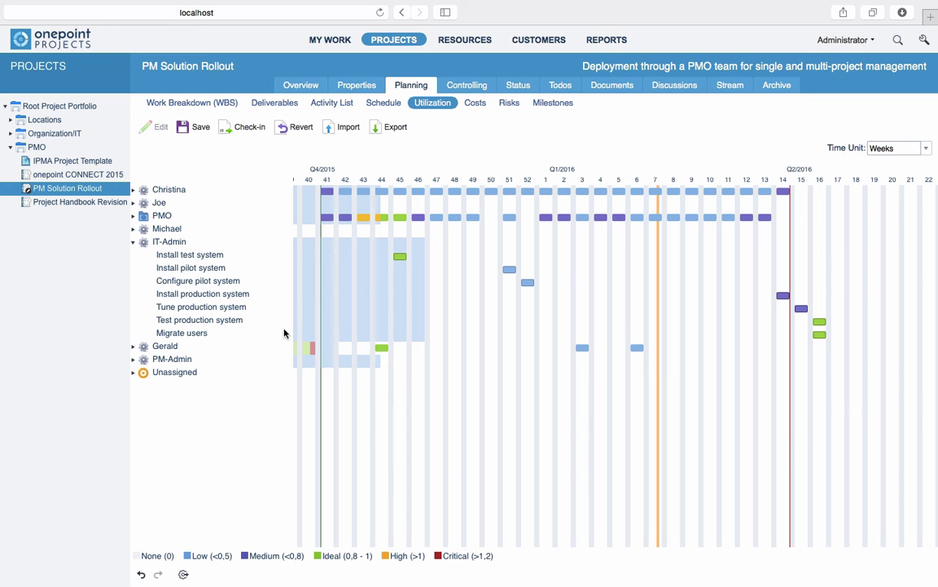
# Step: Check in the rebalanced PM Solution Rollout plan, confirming version 22
pyautogui.click(245, 127)
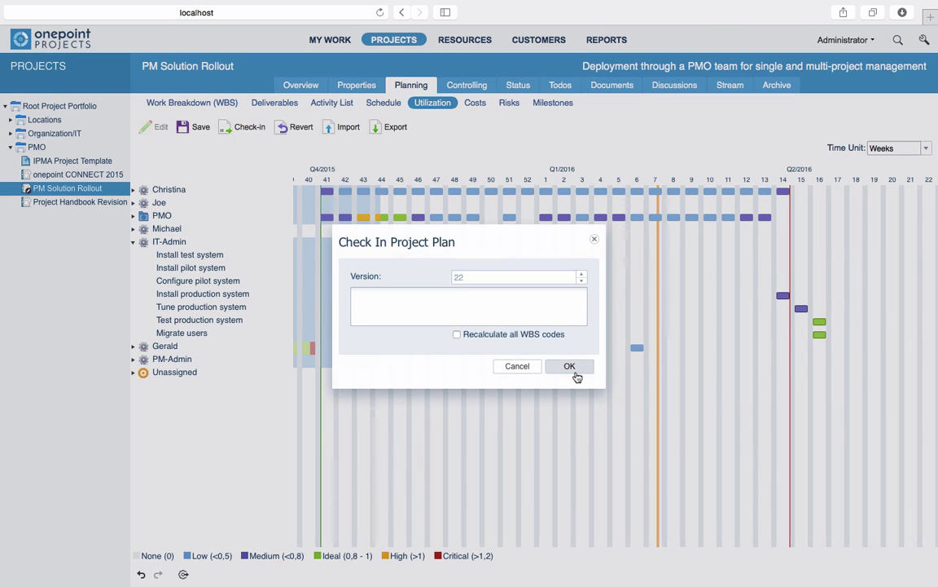
pyautogui.click(568, 368)
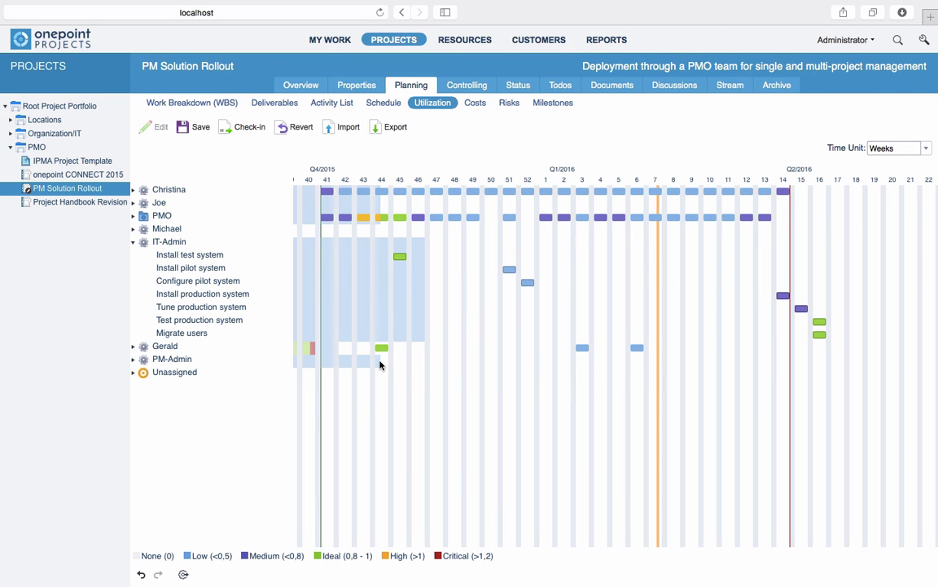